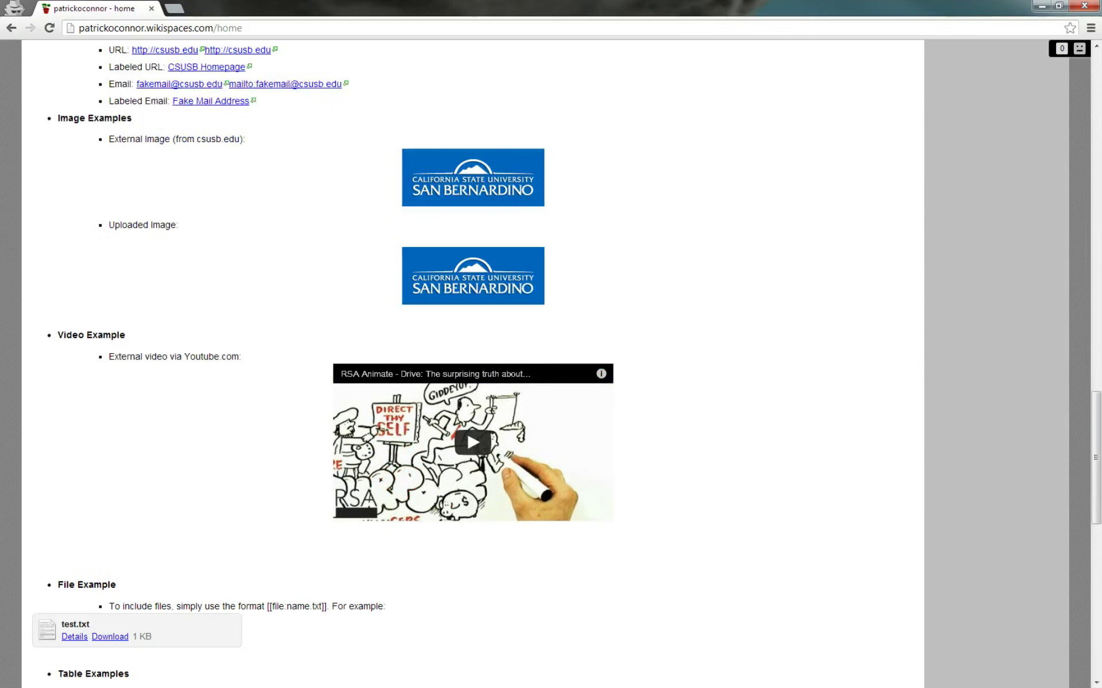
# Examine the home page's media, file, table, code block and RSS feed examples and its Wikispaces Variables table
pyautogui.scroll(-1, 471, 355)
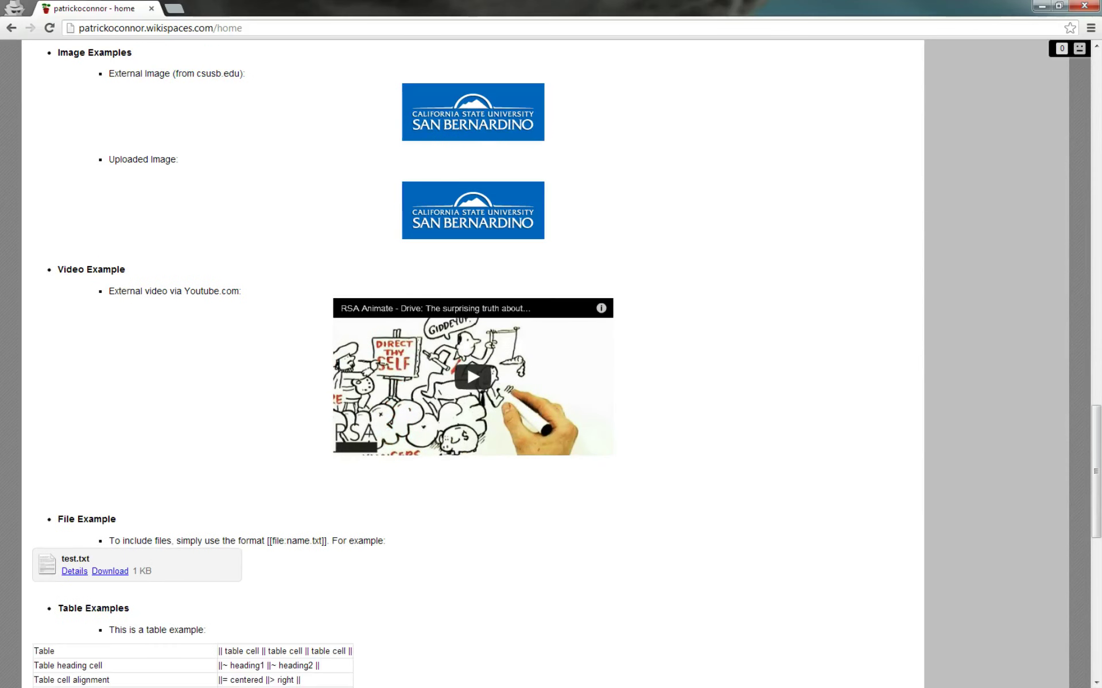
pyautogui.scroll(-4, 471, 355)
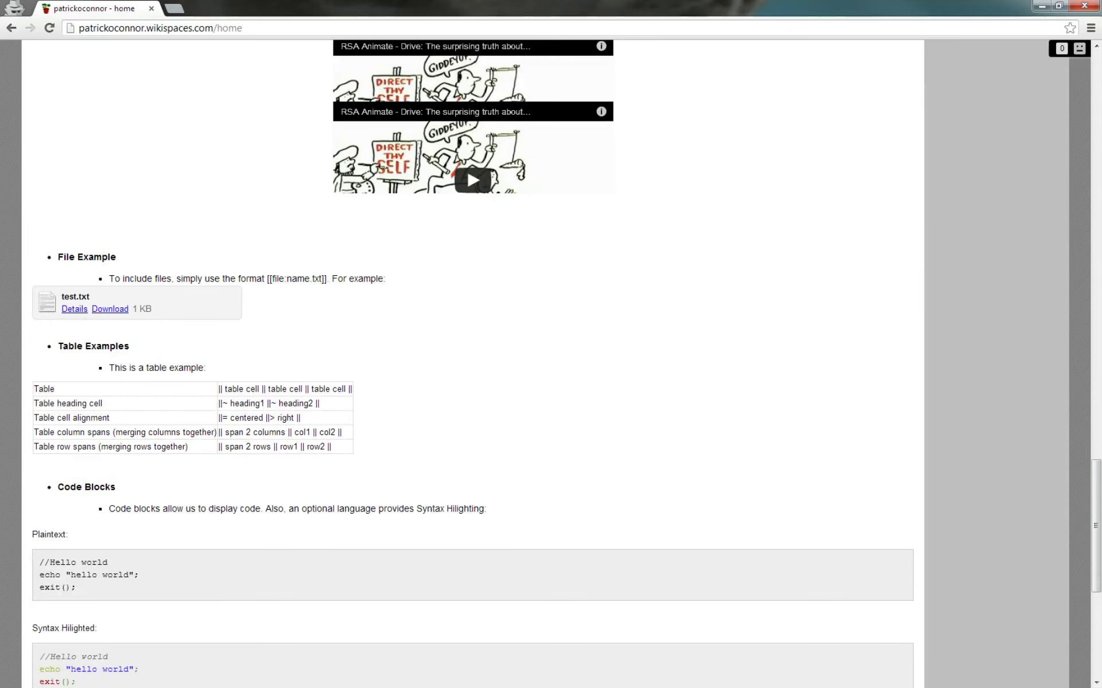
pyautogui.scroll(-1, 471, 356)
pyautogui.scroll(-4, 471, 355)
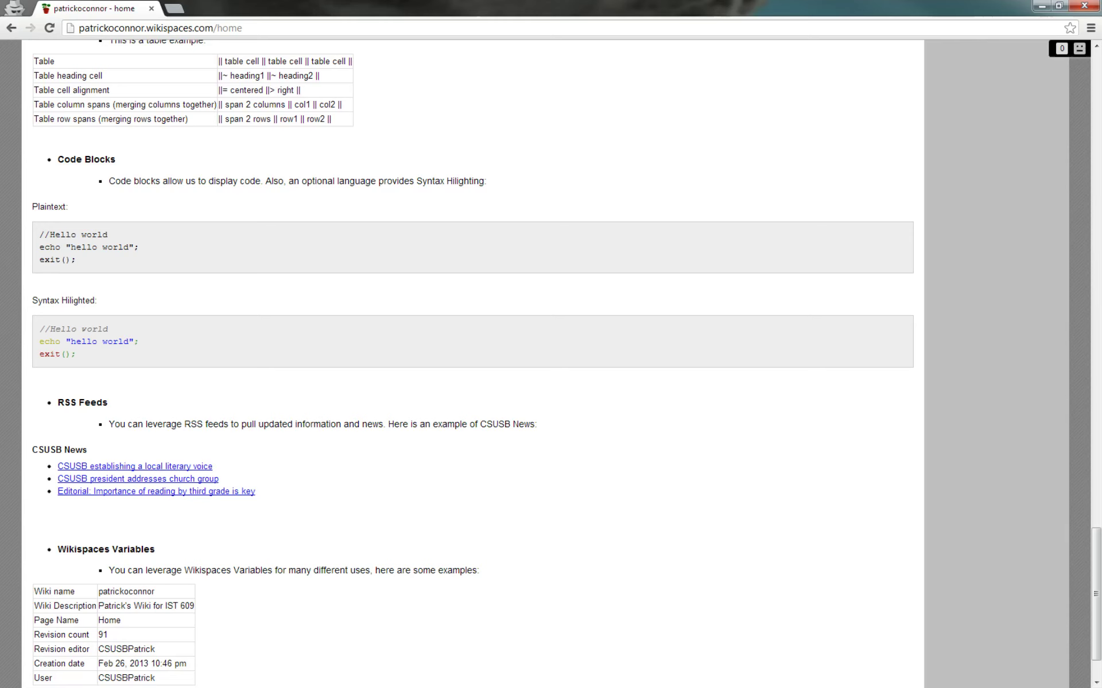
pyautogui.moveTo(32, 207); pyautogui.dragTo(81, 234)
pyautogui.click(82, 234)
pyautogui.moveTo(55, 329); pyautogui.dragTo(76, 354)
pyautogui.click(81, 353)
pyautogui.scroll(-2, 471, 356)
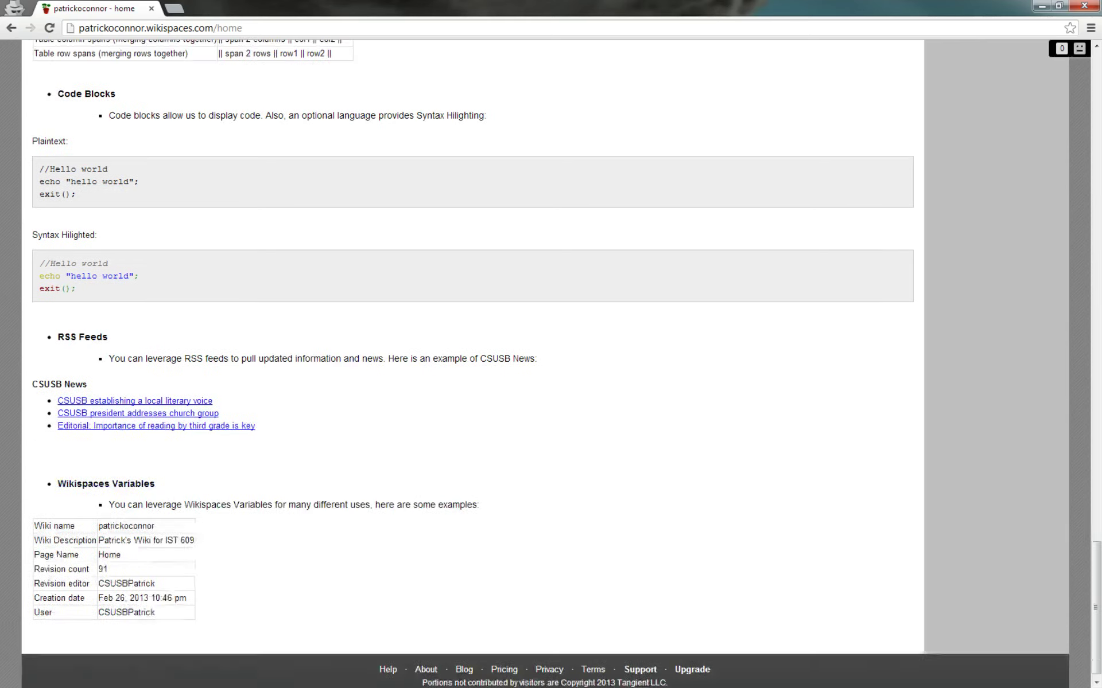
pyautogui.moveTo(107, 517); pyautogui.dragTo(53, 604)
pyautogui.click(156, 604)
pyautogui.click(53, 604)
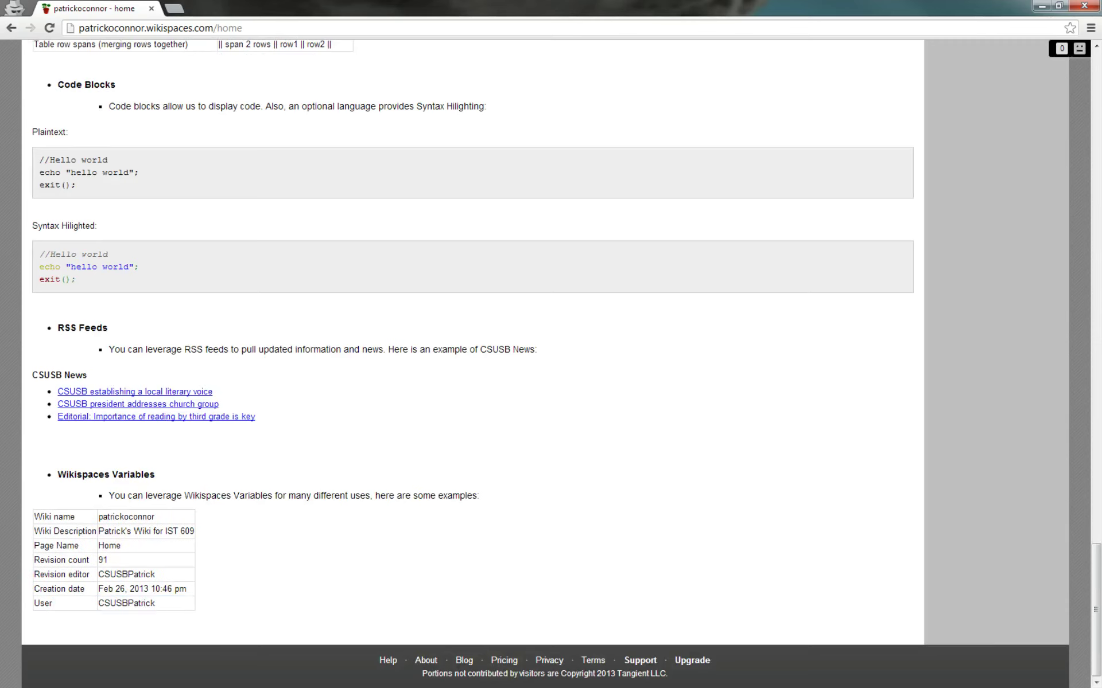
pyautogui.scroll(20, 53, 604)
pyautogui.scroll(15, 545, 362)
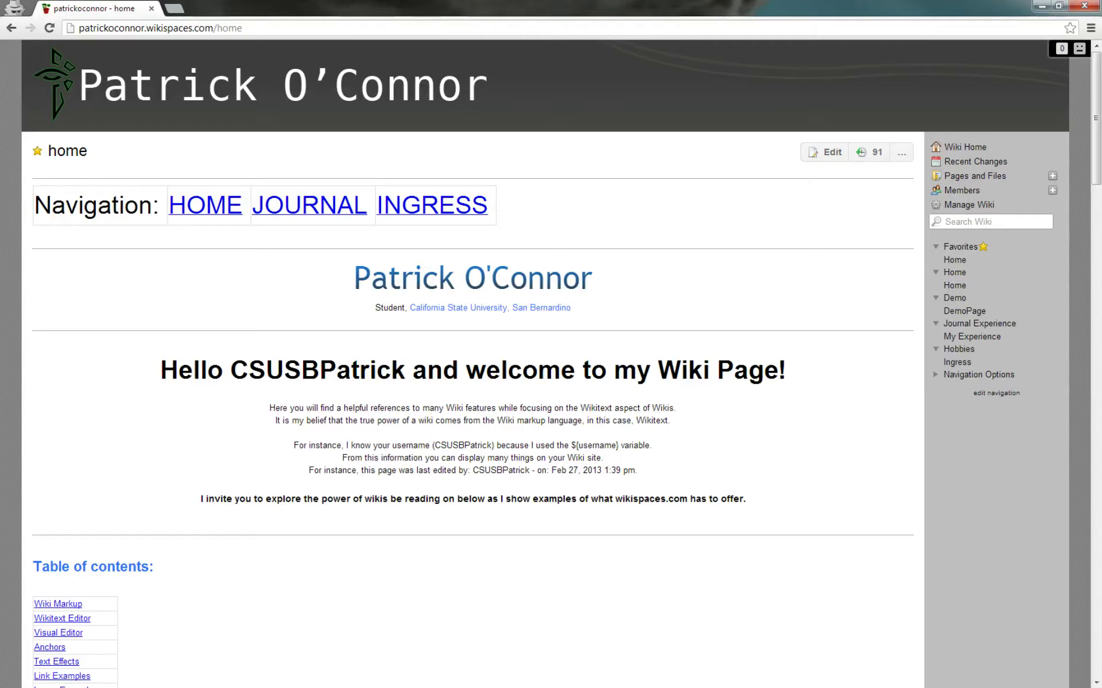
# Open the home page for editing from the recovered draft and inspect the username variables in the heading and introduction
pyautogui.click(824, 152)
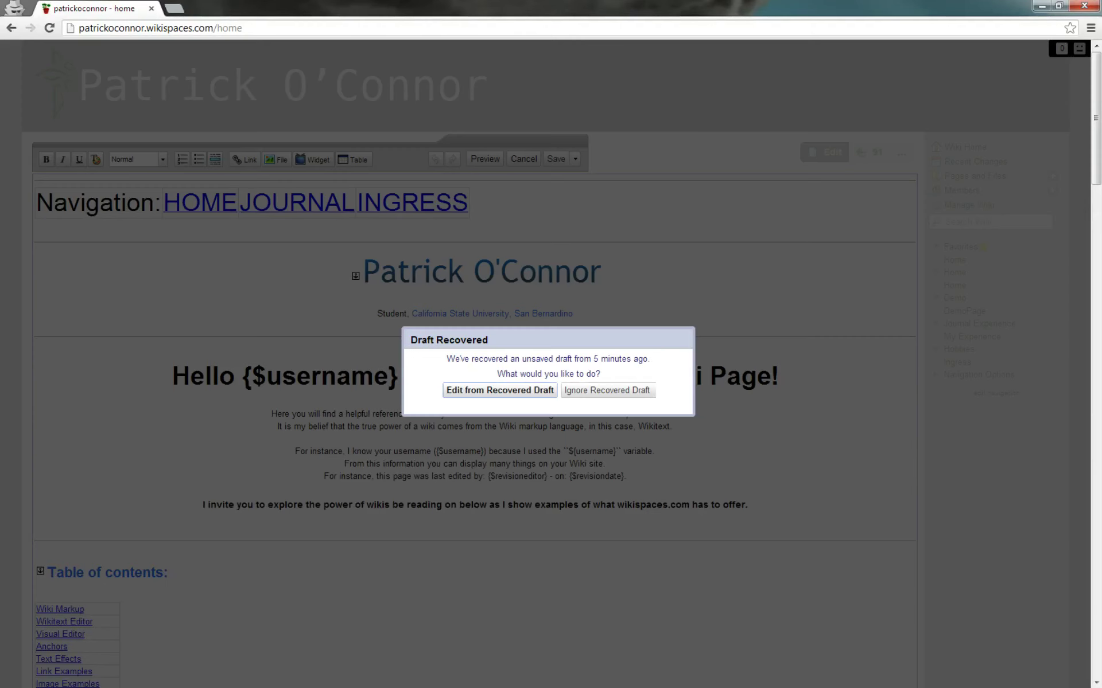
pyautogui.press('Return')
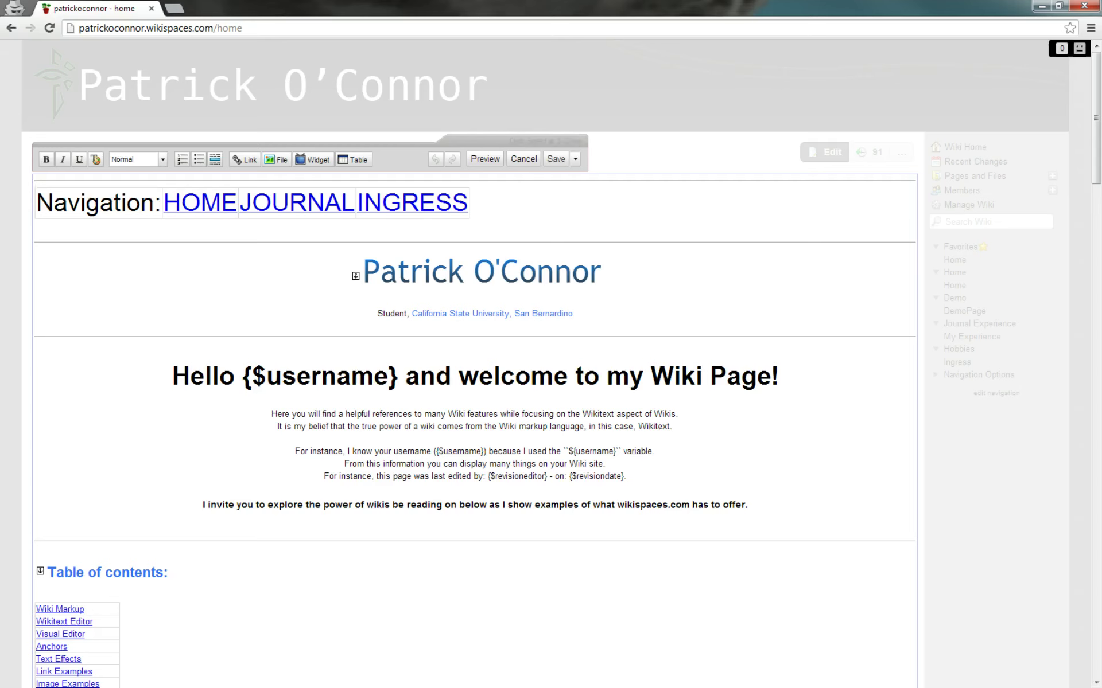
pyautogui.moveTo(235, 376); pyautogui.dragTo(405, 376)
pyautogui.scroll(-3, 475, 373)
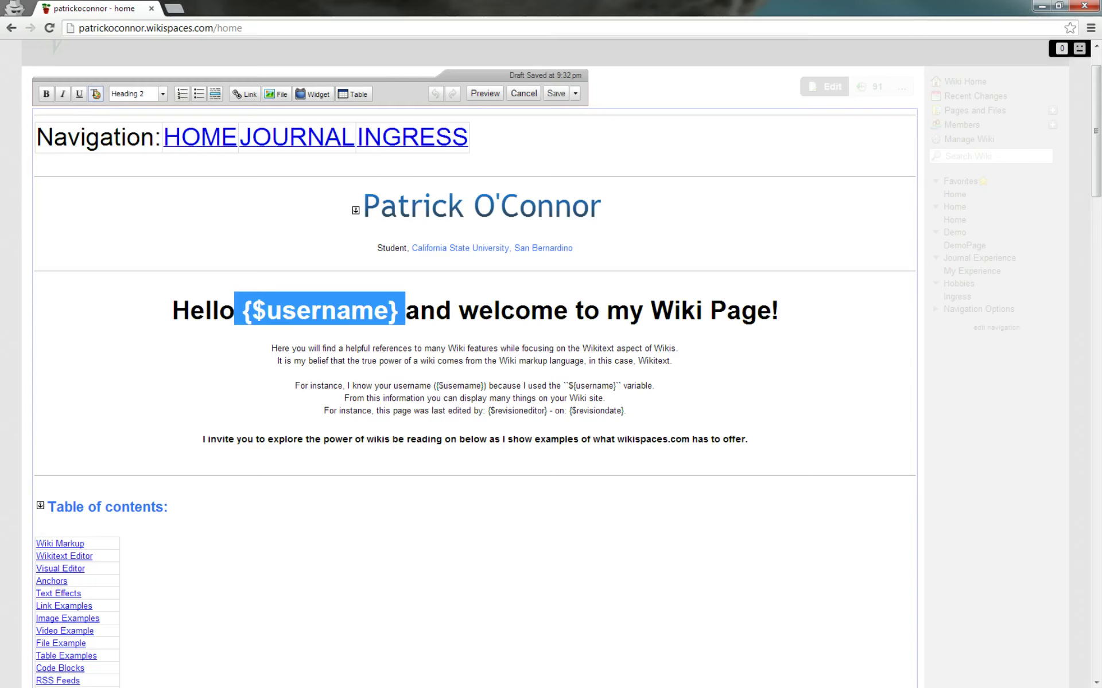
pyautogui.moveTo(431, 254); pyautogui.dragTo(484, 254)
pyautogui.moveTo(566, 254); pyautogui.dragTo(624, 254)
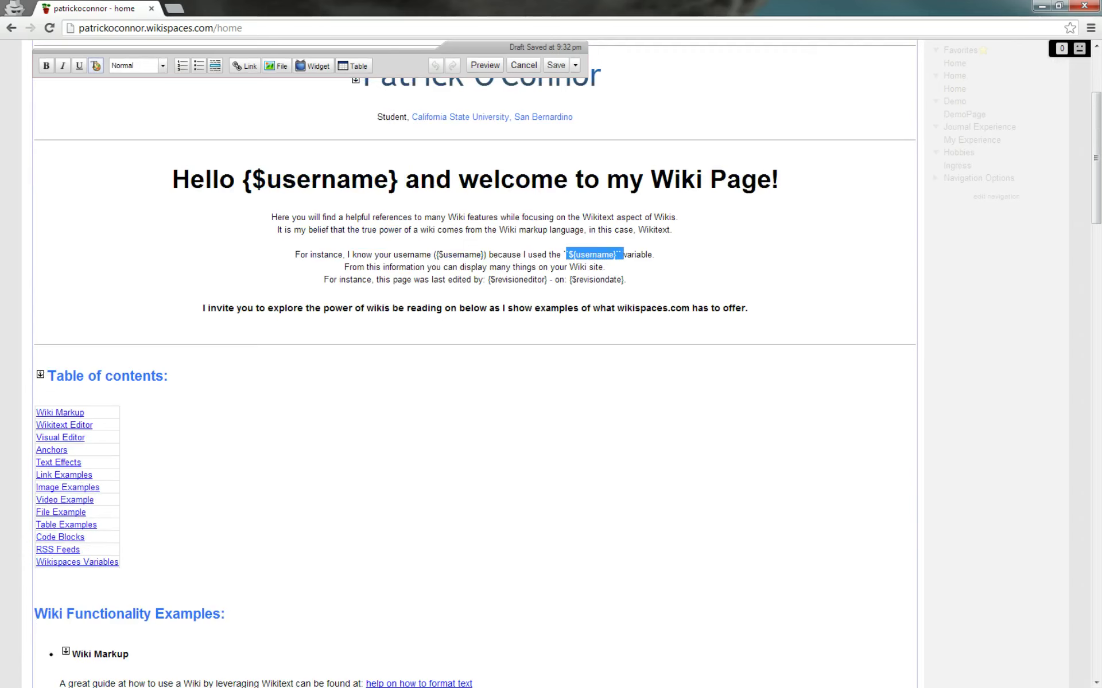
# Switch the home page from the visual editor to the Wikitext Editor
pyautogui.scroll(3, 475, 373)
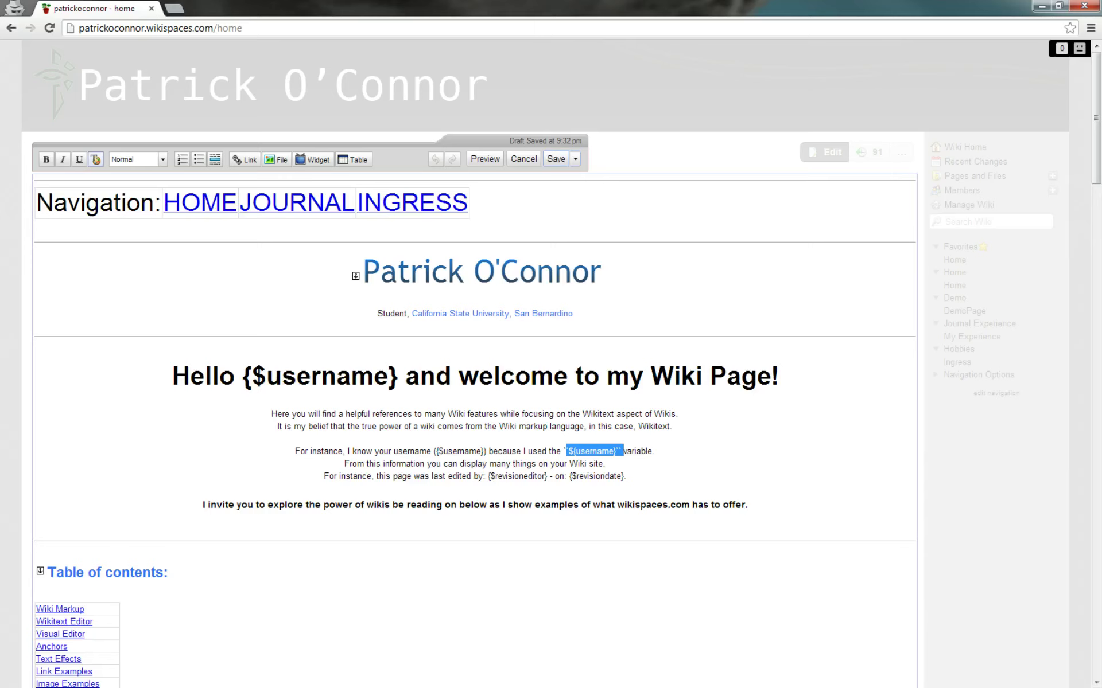
pyautogui.click(574, 159)
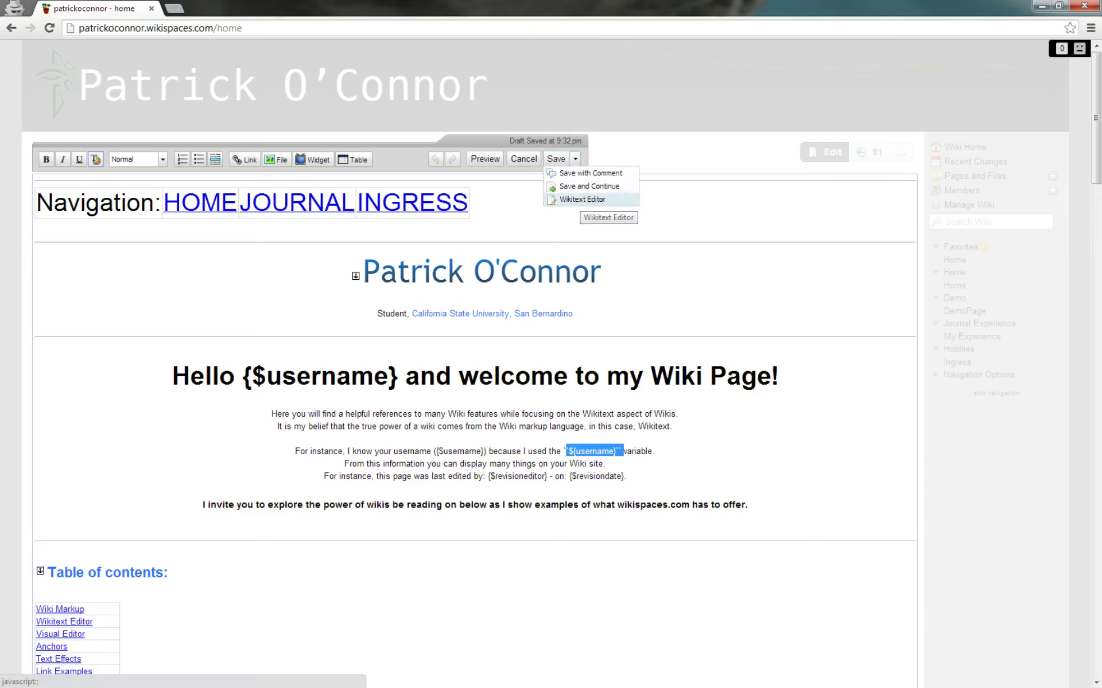
pyautogui.click(583, 199)
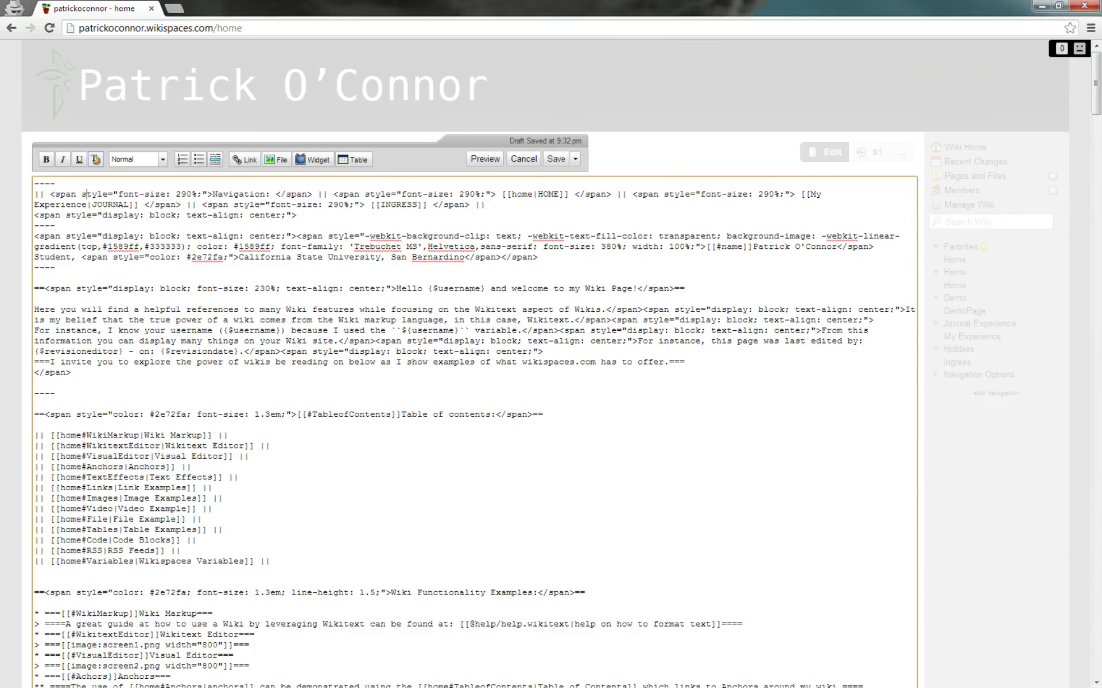
# Examine the navigation table's wikitext, including the cell delimiters, font-size spans and the HOME, JOURNAL and INGRESS links
pyautogui.moveTo(34, 194); pyautogui.dragTo(44, 194)
pyautogui.click(338, 193)
pyautogui.moveTo(565, 195); pyautogui.dragTo(496, 195)
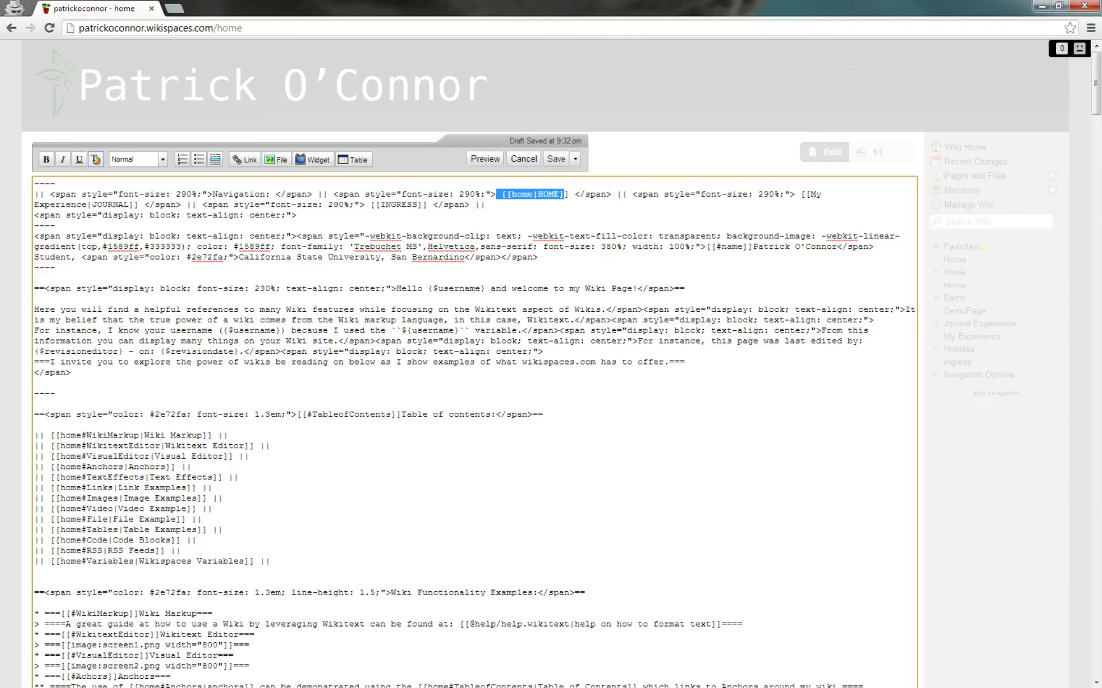
pyautogui.moveTo(134, 205); pyautogui.dragTo(87, 205)
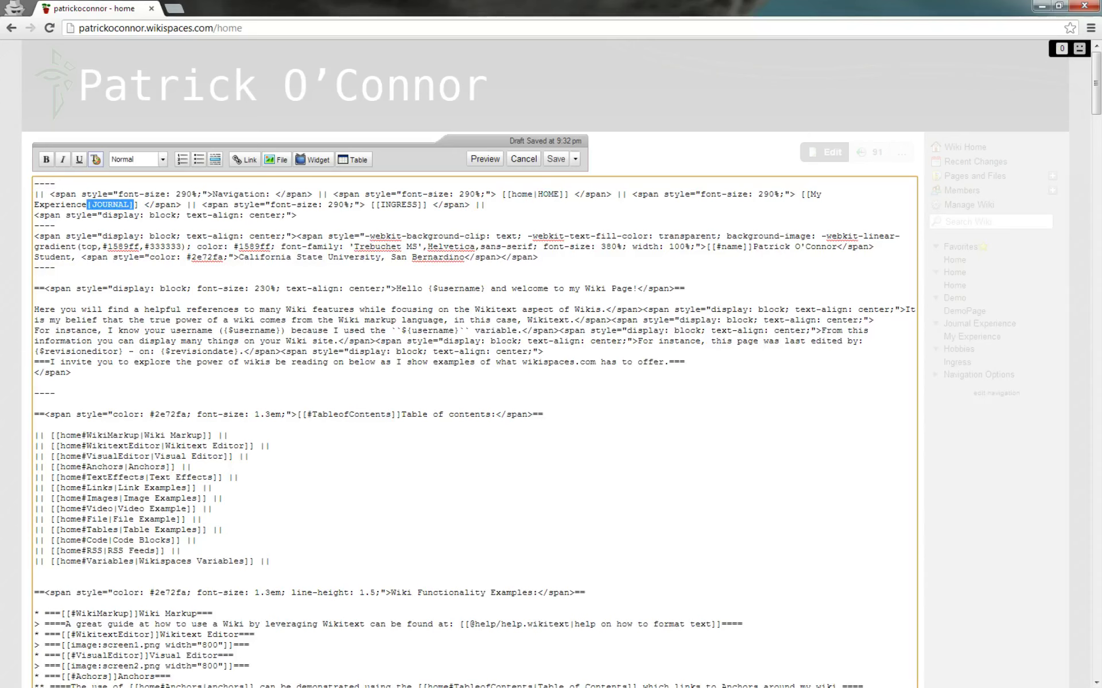
pyautogui.doubleClick(111, 204)
pyautogui.doubleClick(816, 194)
pyautogui.moveTo(71, 215); pyautogui.dragTo(82, 215)
pyautogui.click(339, 205)
pyautogui.moveTo(374, 205); pyautogui.dragTo(423, 205)
pyautogui.click(486, 205)
# Duplicate the INGRESS cell markup at the end of the navigation table row
pyautogui.moveTo(202, 205); pyautogui.dragTo(485, 205)
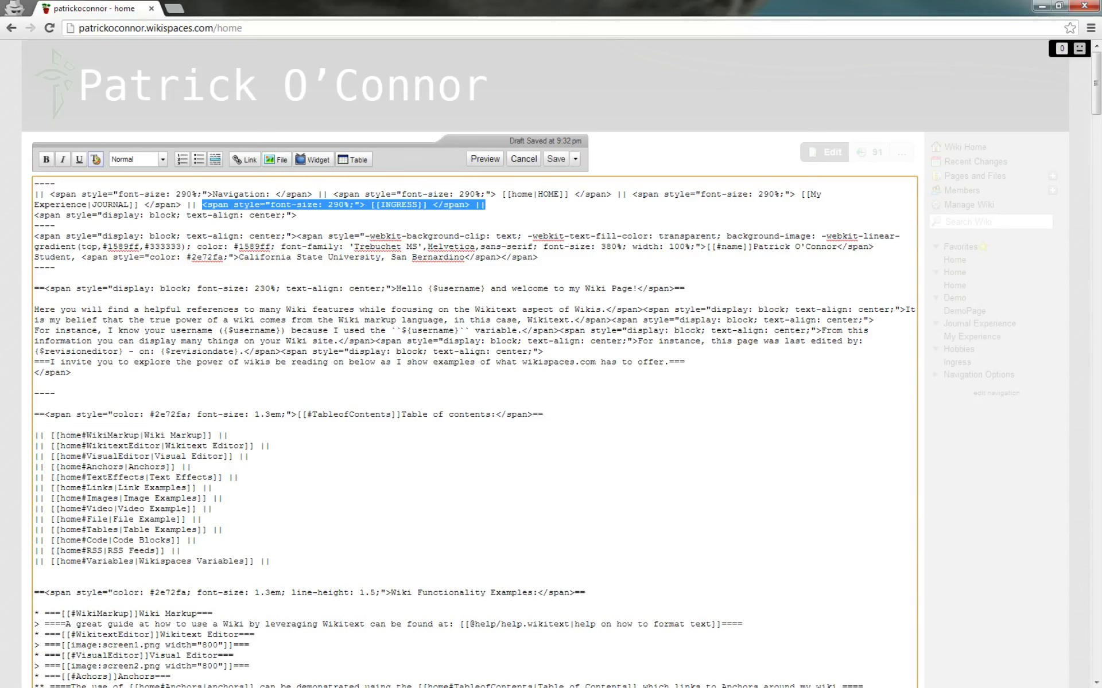
pyautogui.hotkey('ctrl', 'c')
pyautogui.press('Right')
pyautogui.hotkey('ctrl', 'v')
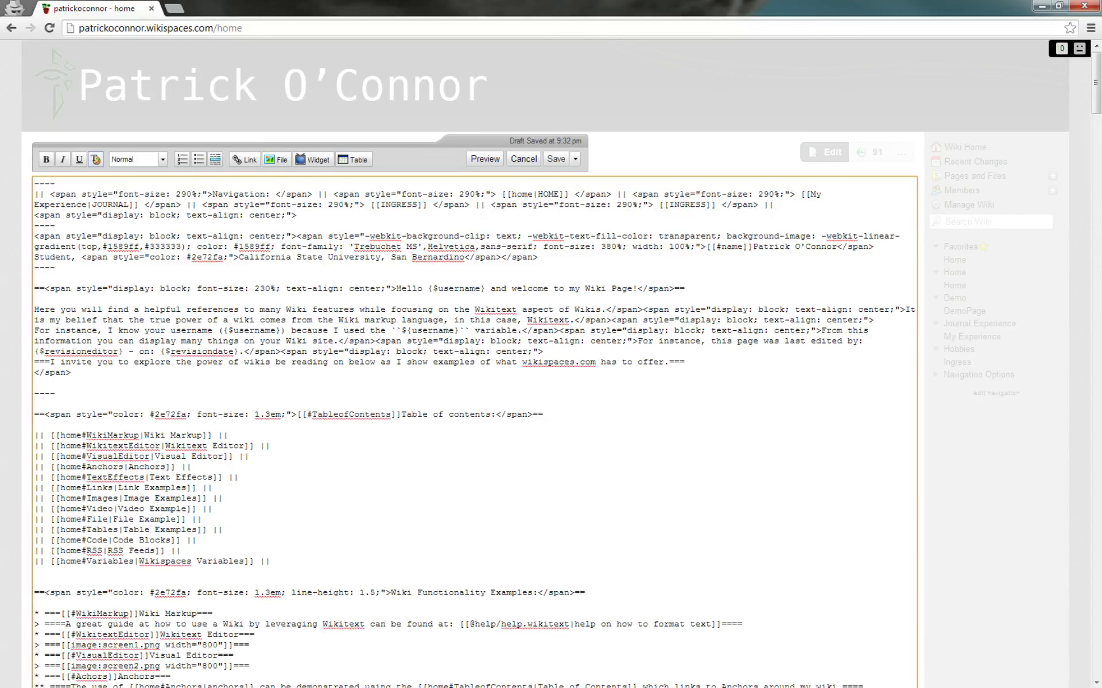
pyautogui.moveTo(487, 205); pyautogui.dragTo(763, 204)
pyautogui.click(758, 204)
# Change the duplicated navigation link to WEB TOOL 2, then preview and save the home page
pyautogui.moveTo(669, 205); pyautogui.dragTo(705, 204)
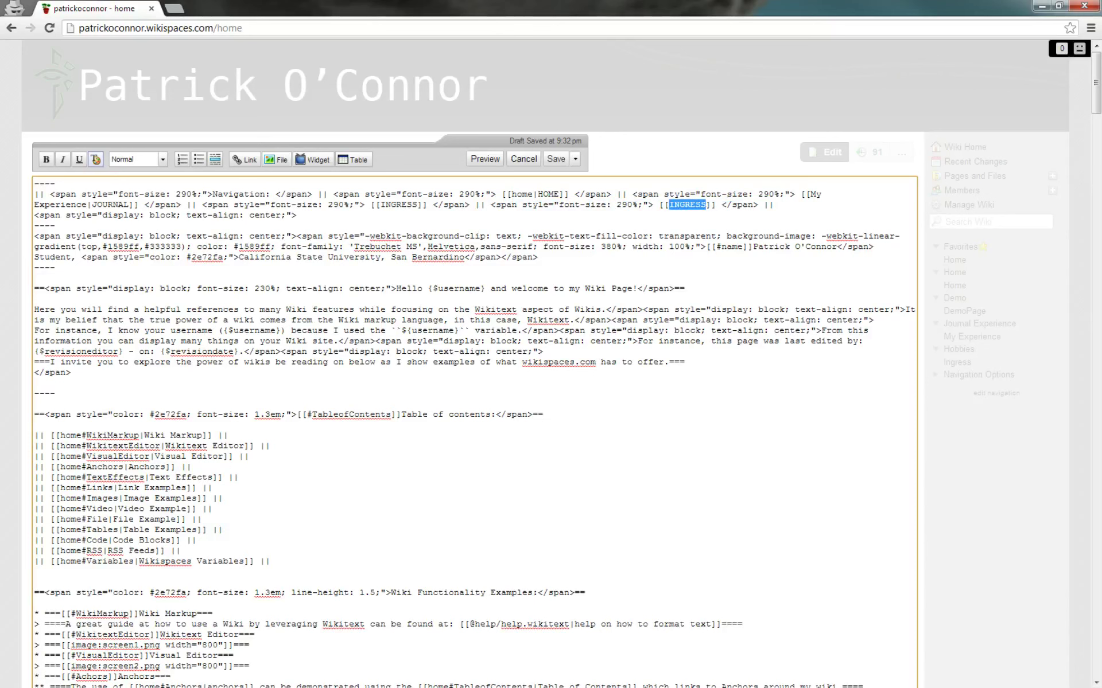
pyautogui.write('WEBTOOL#2')
pyautogui.press('Left')
pyautogui.press('BackSpace')
pyautogui.press('Right')
pyautogui.click(680, 205)
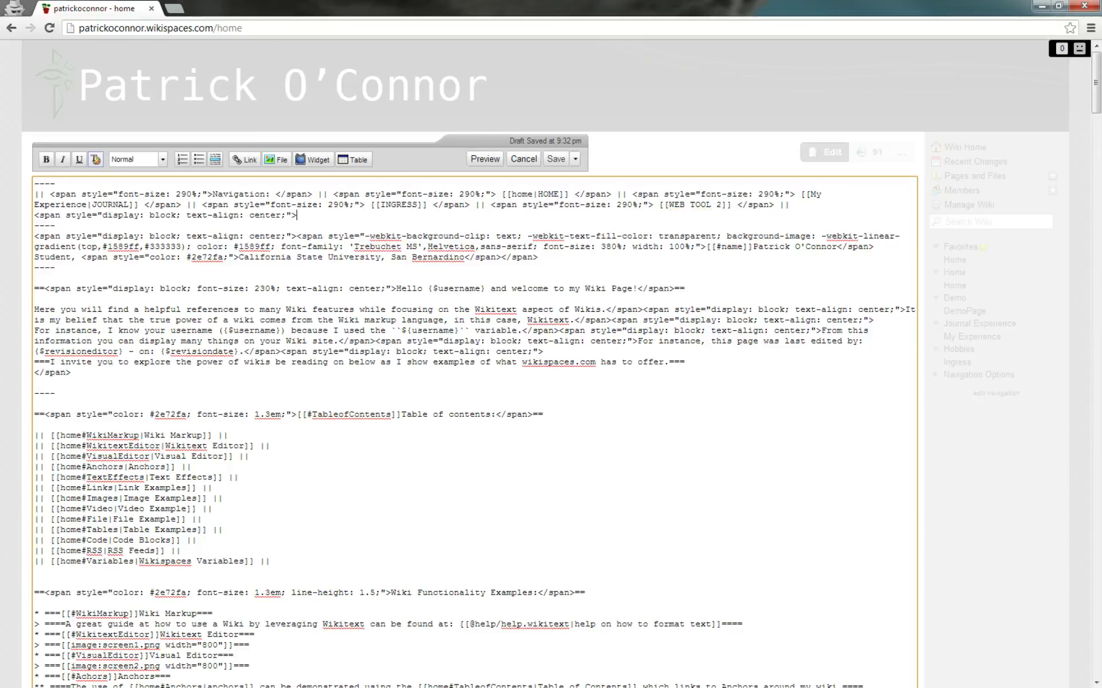
pyautogui.click(485, 159)
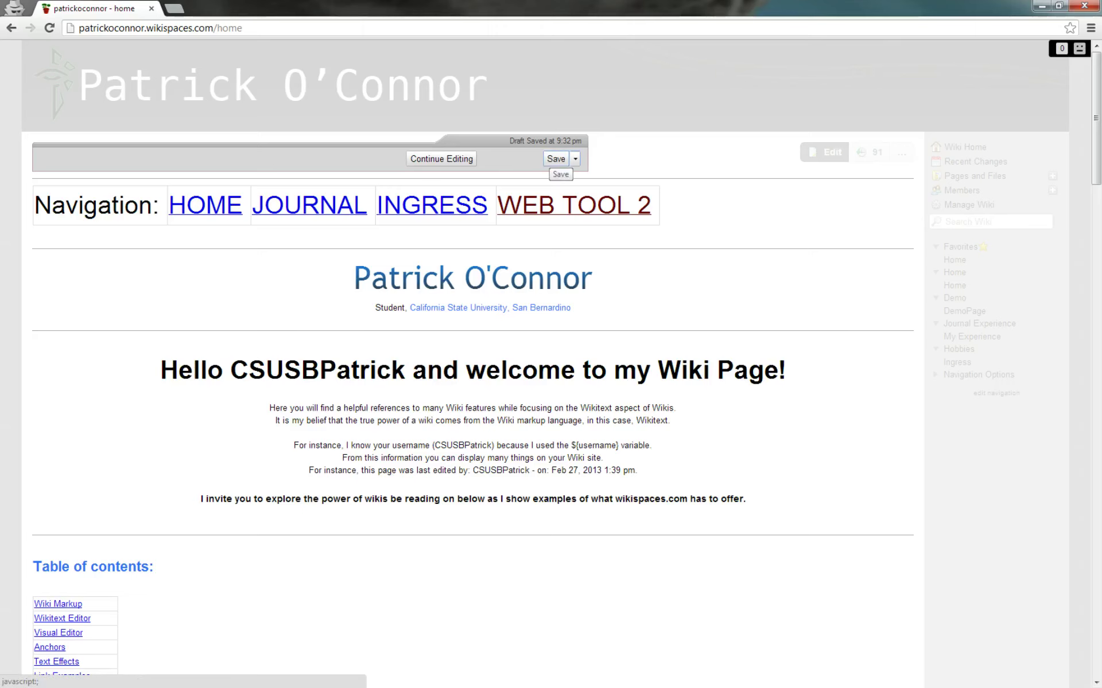
pyautogui.click(556, 159)
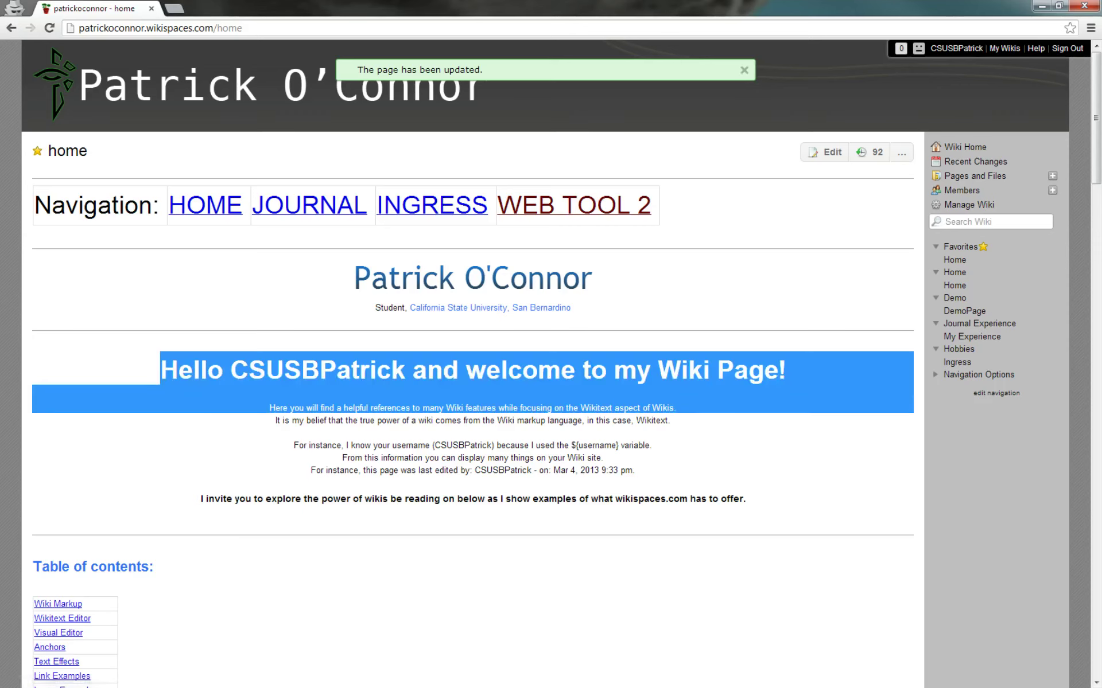
# Follow the WEB TOOL 2 link and create its missing page with the text "Test", saving it
pyautogui.click(573, 205)
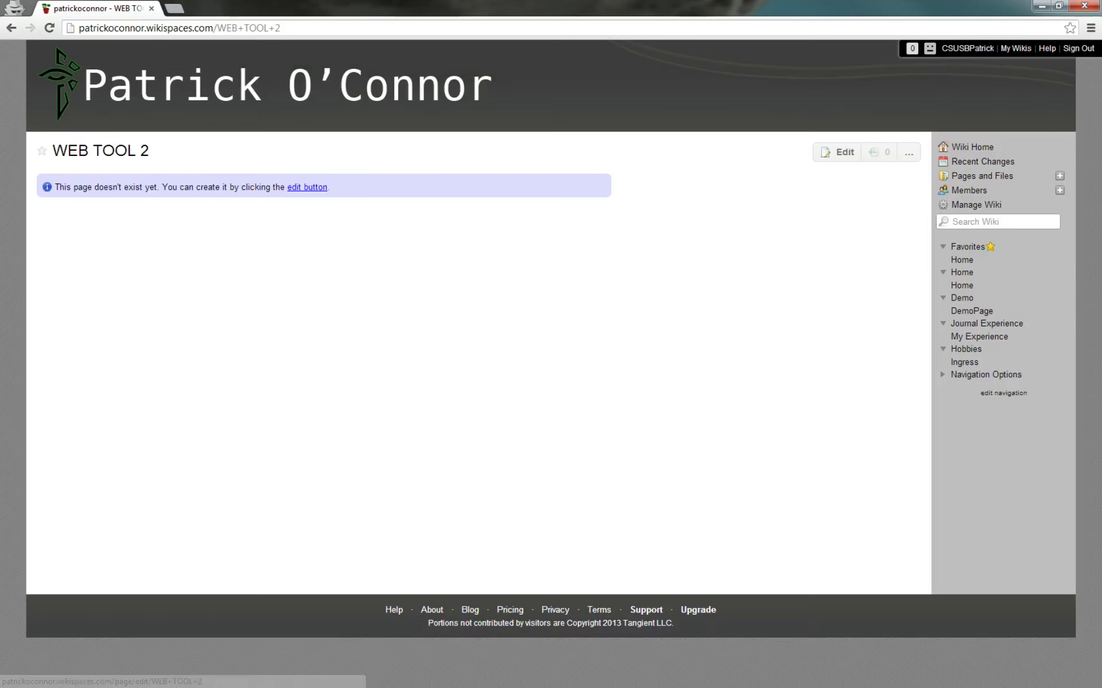
pyautogui.click(307, 187)
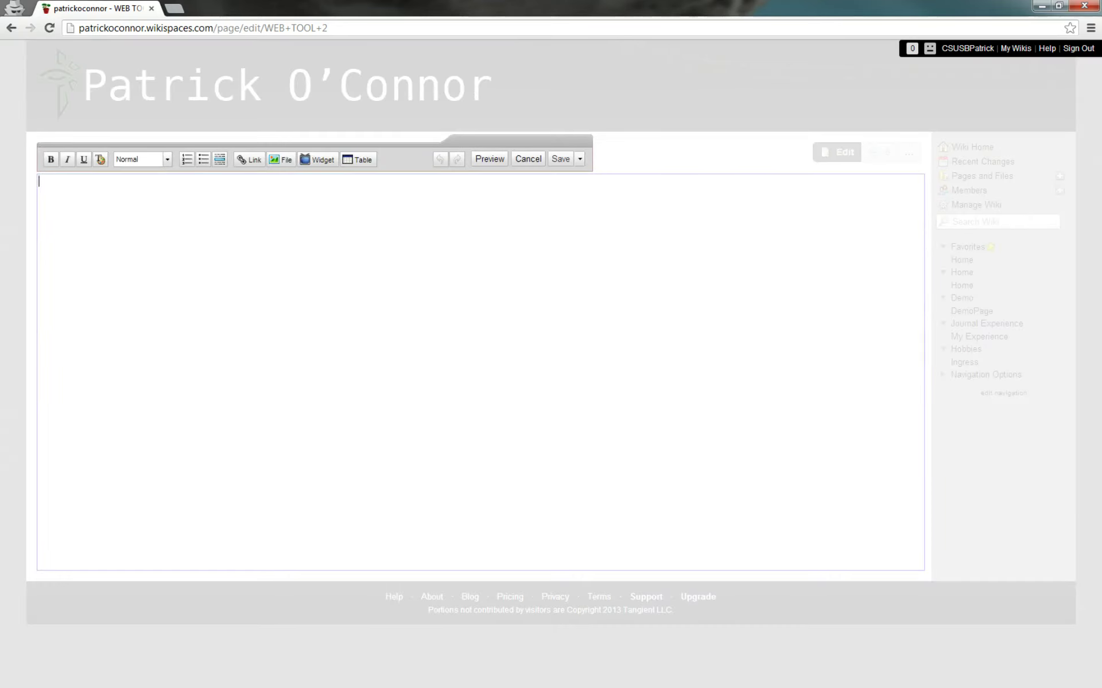
pyautogui.write('Test')
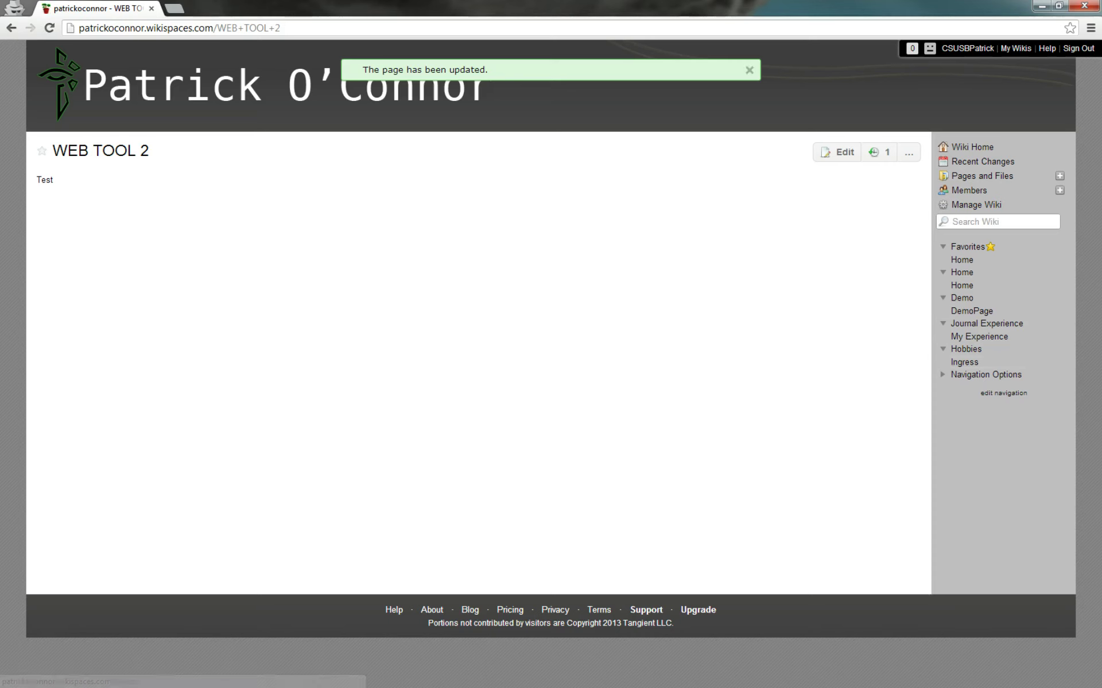
# Add the tag "Web Tool 2" to the wiki's sidebar navigation through the navigation options
pyautogui.click(1003, 393)
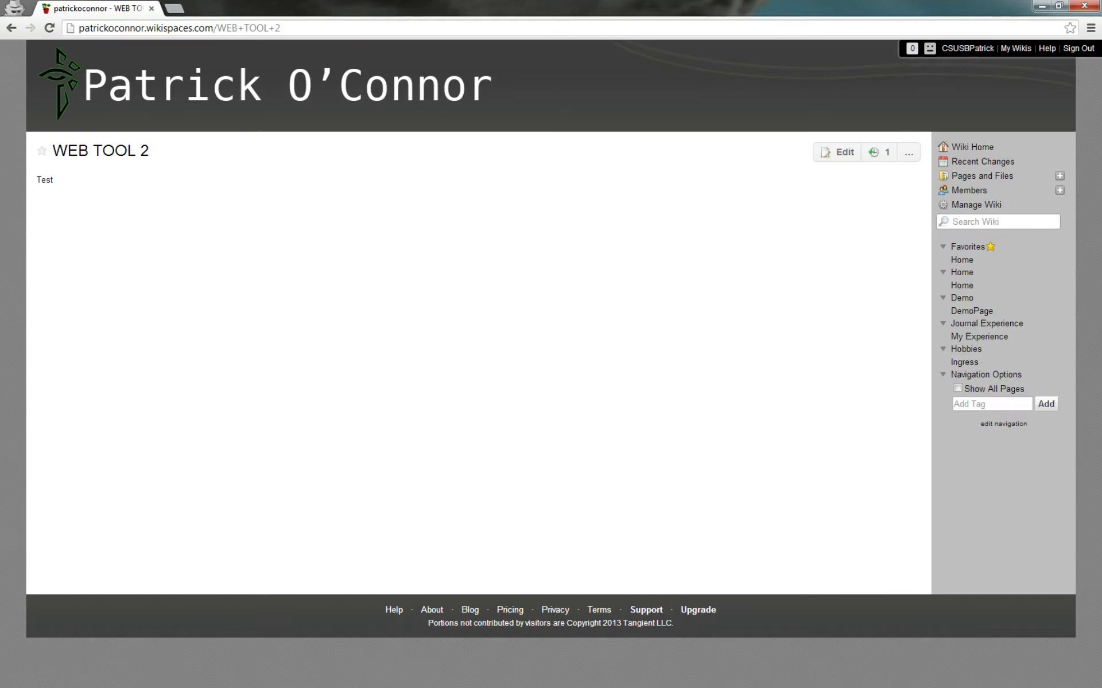
pyautogui.click(979, 404)
pyautogui.write('Web Tool 2')
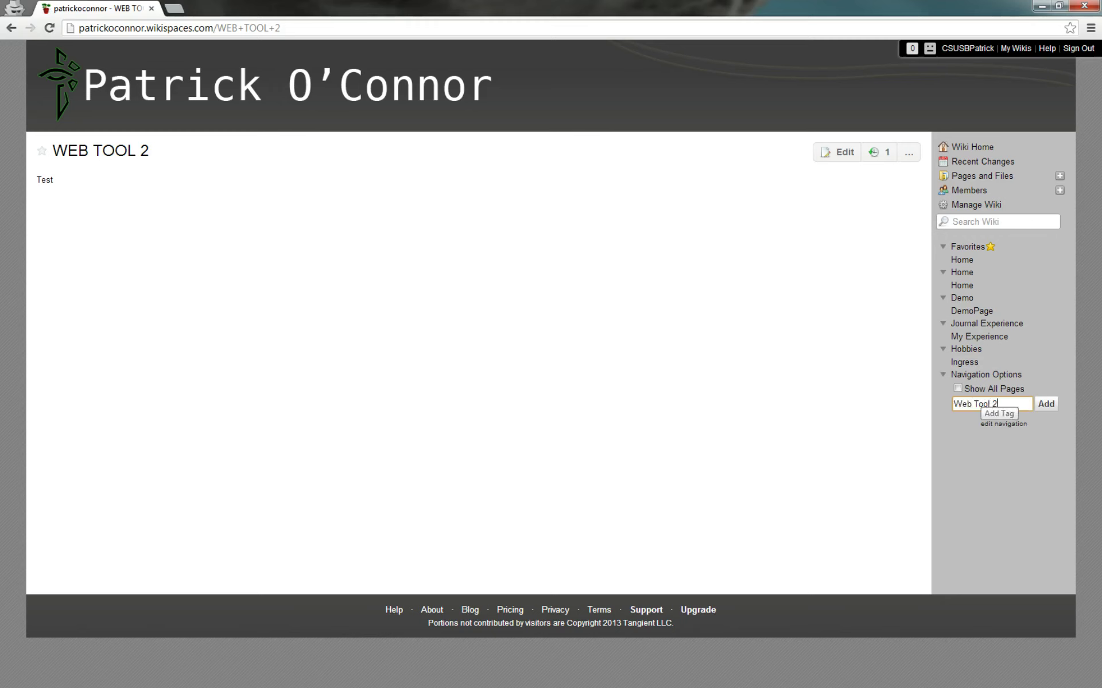
pyautogui.click(1046, 404)
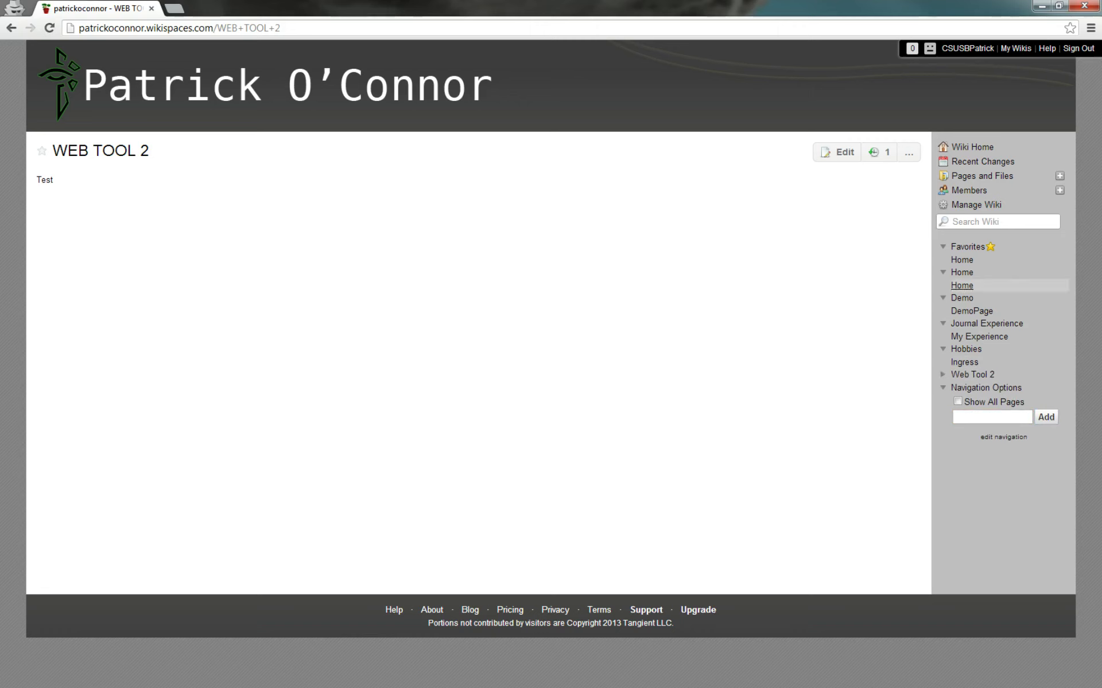
# Return to the home page and open it in the Wikitext Editor
pyautogui.click(961, 272)
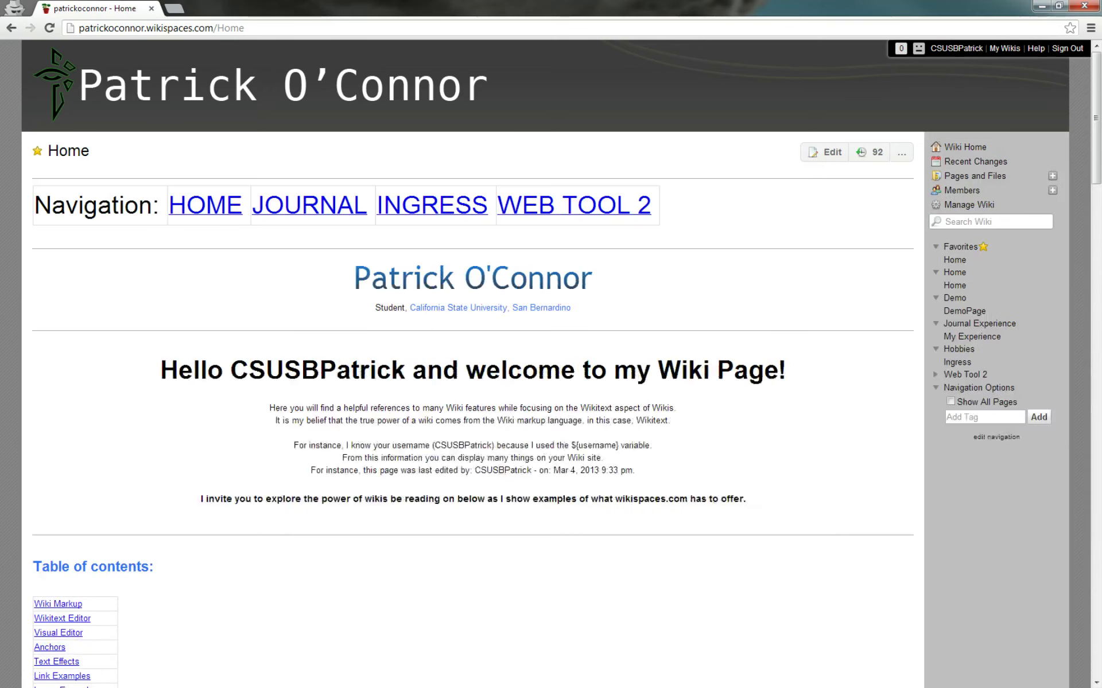
pyautogui.click(826, 152)
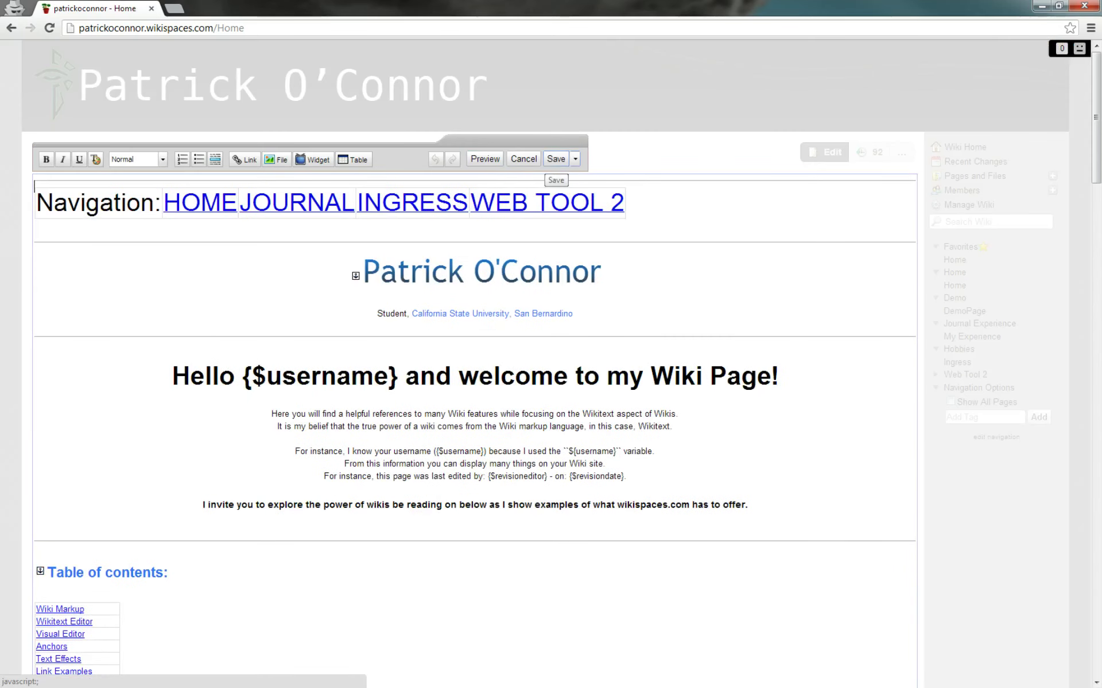
pyautogui.click(576, 159)
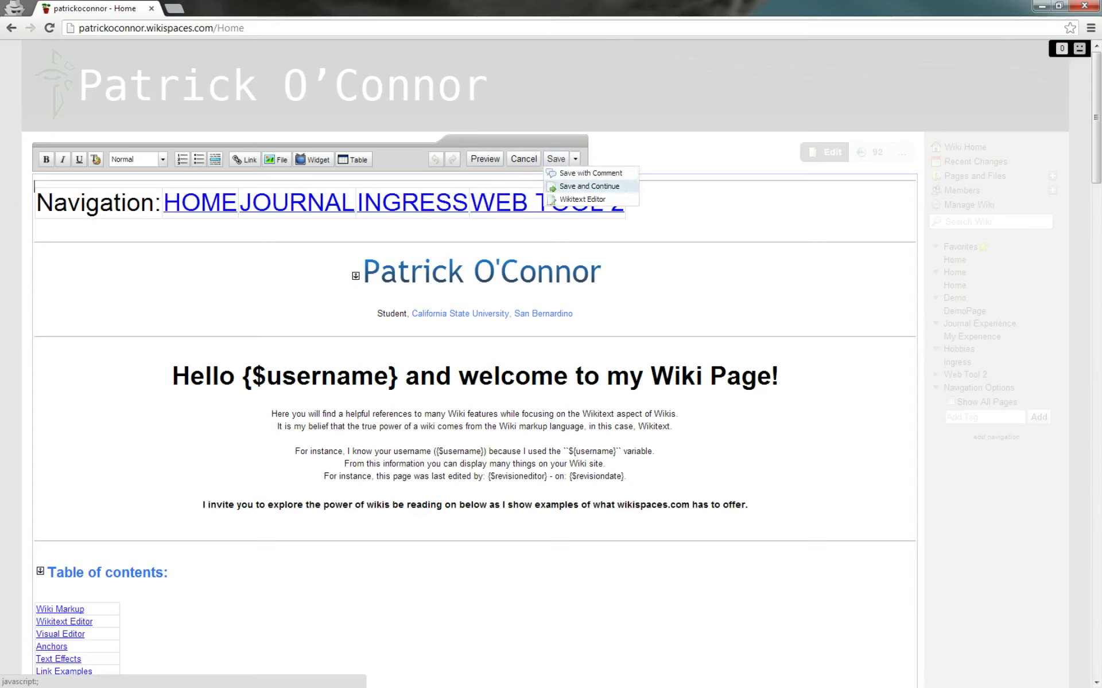
pyautogui.click(582, 199)
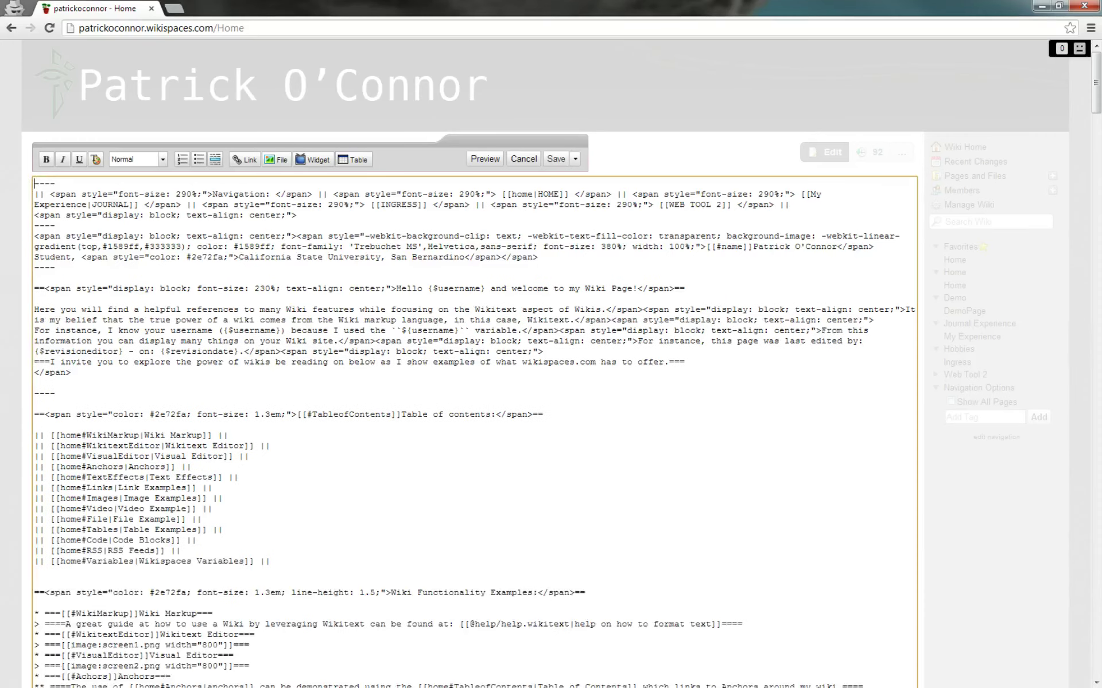
# Copy the home page's wikitext from the opening rule through the welcome heading, then save the page
pyautogui.hotkey('shift', 'Down')
pyautogui.hotkey('shift', 'Down')
pyautogui.hotkey('shift', 'Down')
pyautogui.hotkey('shift', 'Down')
pyautogui.hotkey('shift', 'Down')
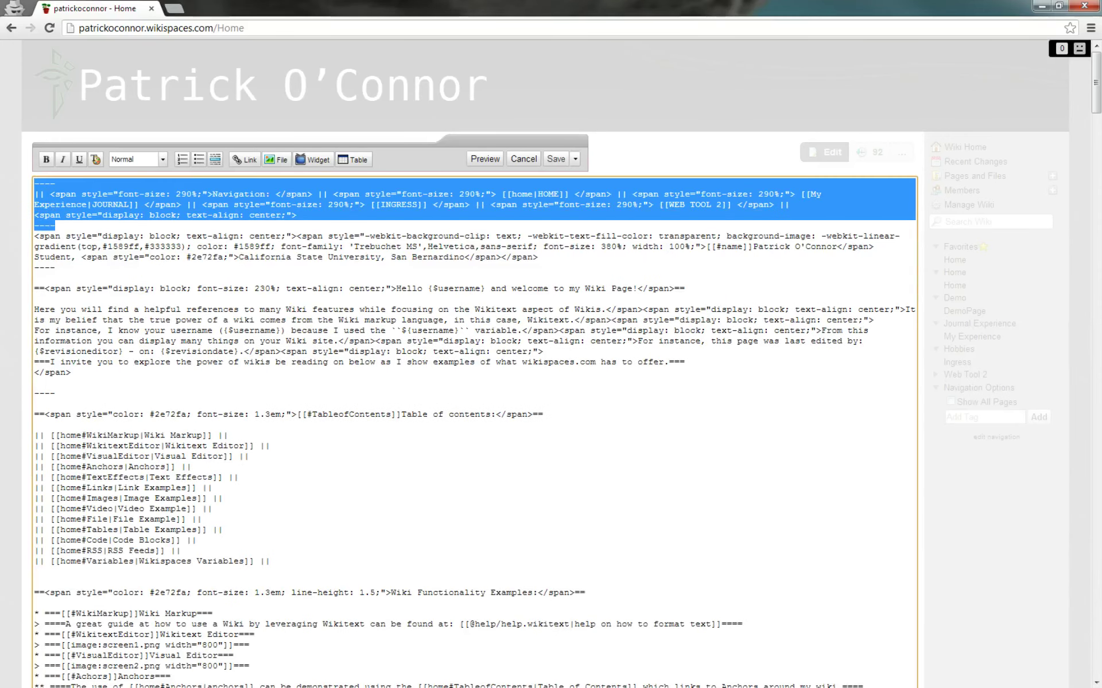
pyautogui.click(57, 299)
pyautogui.moveTo(56, 268); pyautogui.dragTo(35, 184)
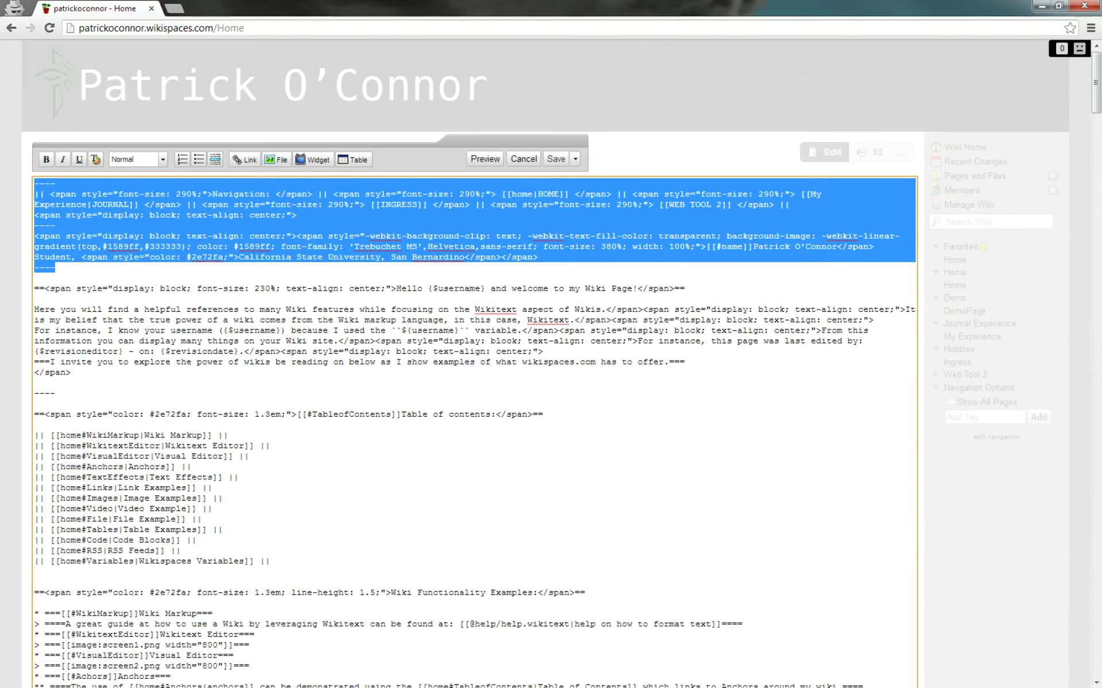
pyautogui.moveTo(690, 289); pyautogui.dragTo(36, 184)
pyautogui.hotkey('ctrl', 'c')
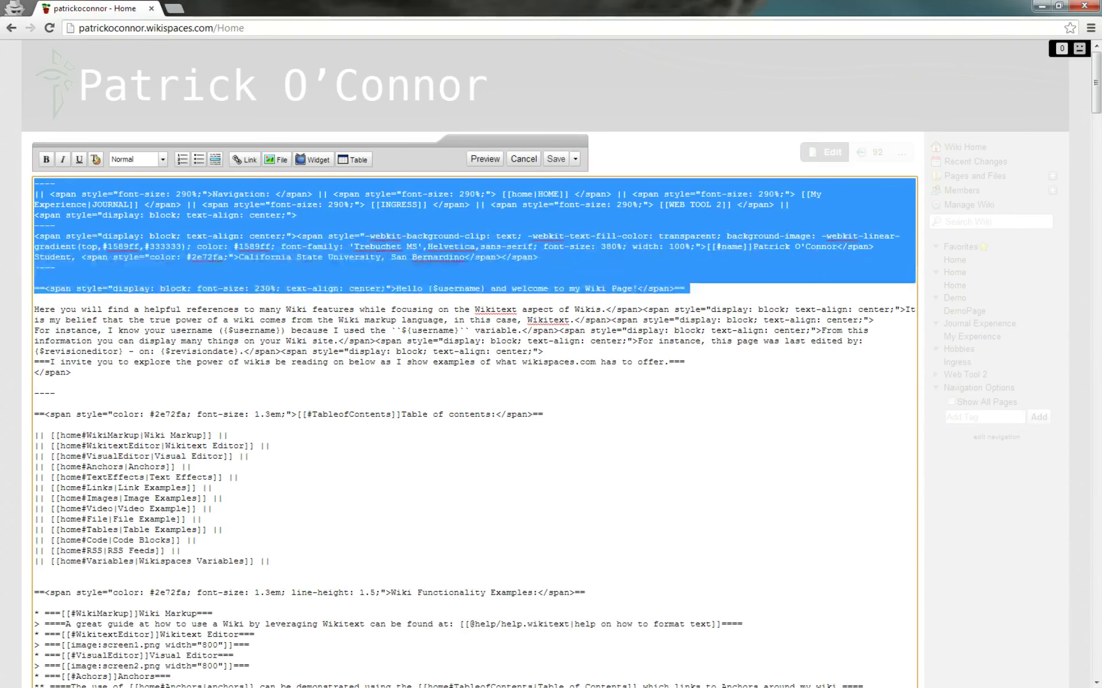
pyautogui.click(555, 159)
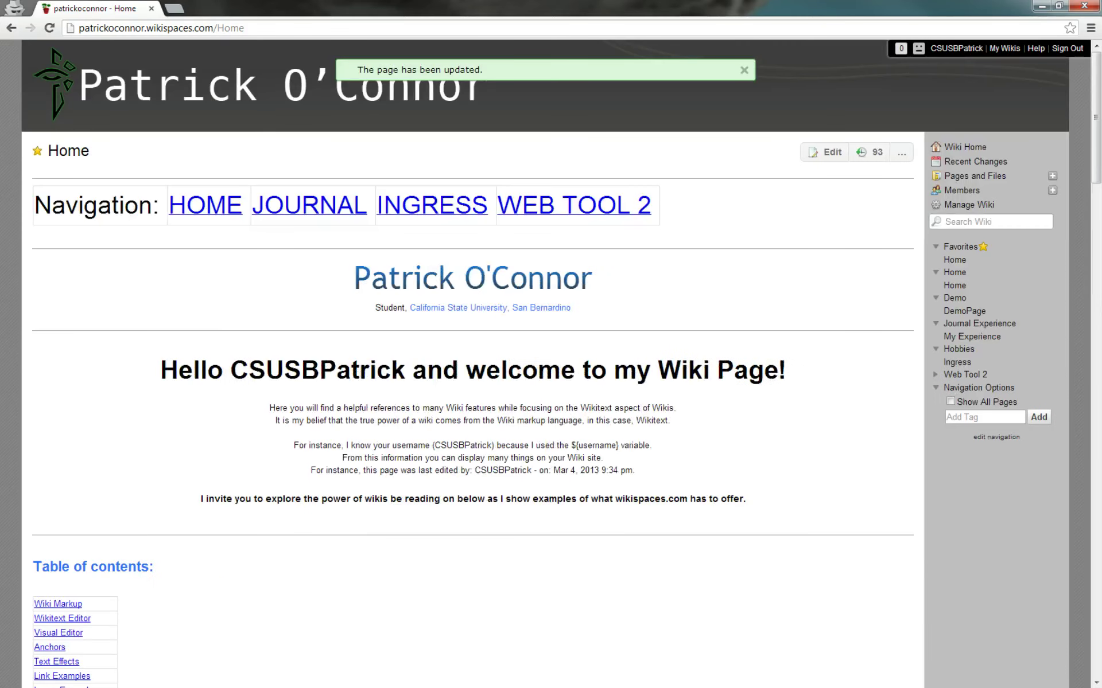
# Open the WEB TOOL 2 page in the Wikitext Editor, replace all its text with the copied header markup, and save it
pyautogui.click(568, 201)
pyautogui.click(839, 152)
pyautogui.click(580, 159)
pyautogui.click(586, 199)
pyautogui.hotkey('ctrl', 'a')
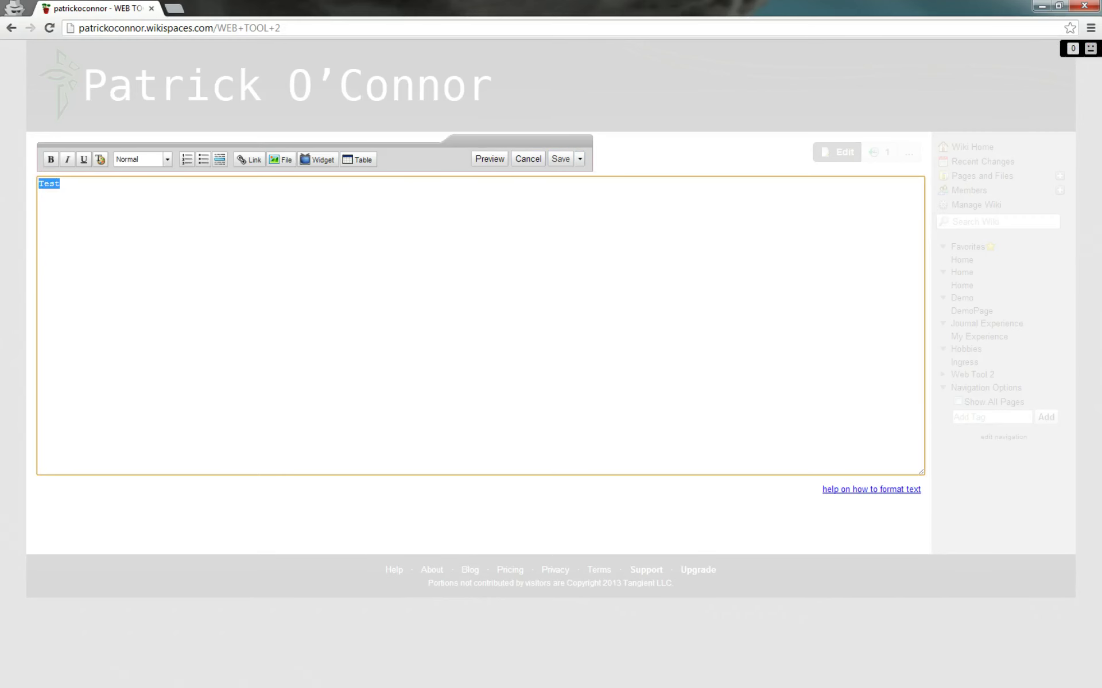
pyautogui.hotkey('ctrl', 'v')
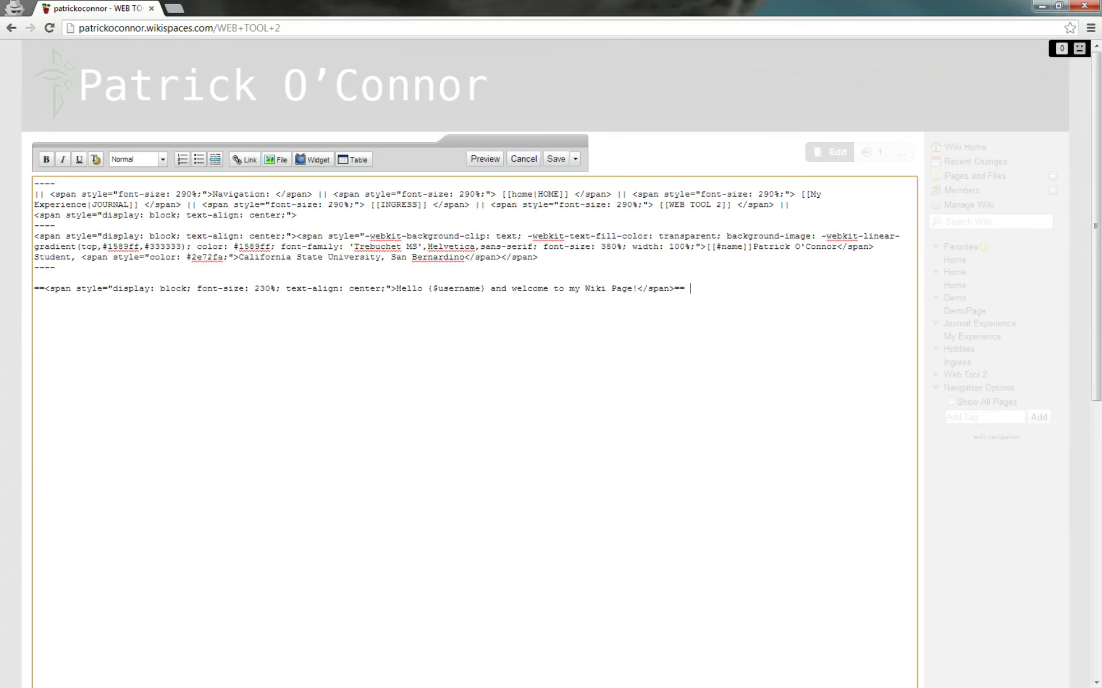
pyautogui.click(556, 159)
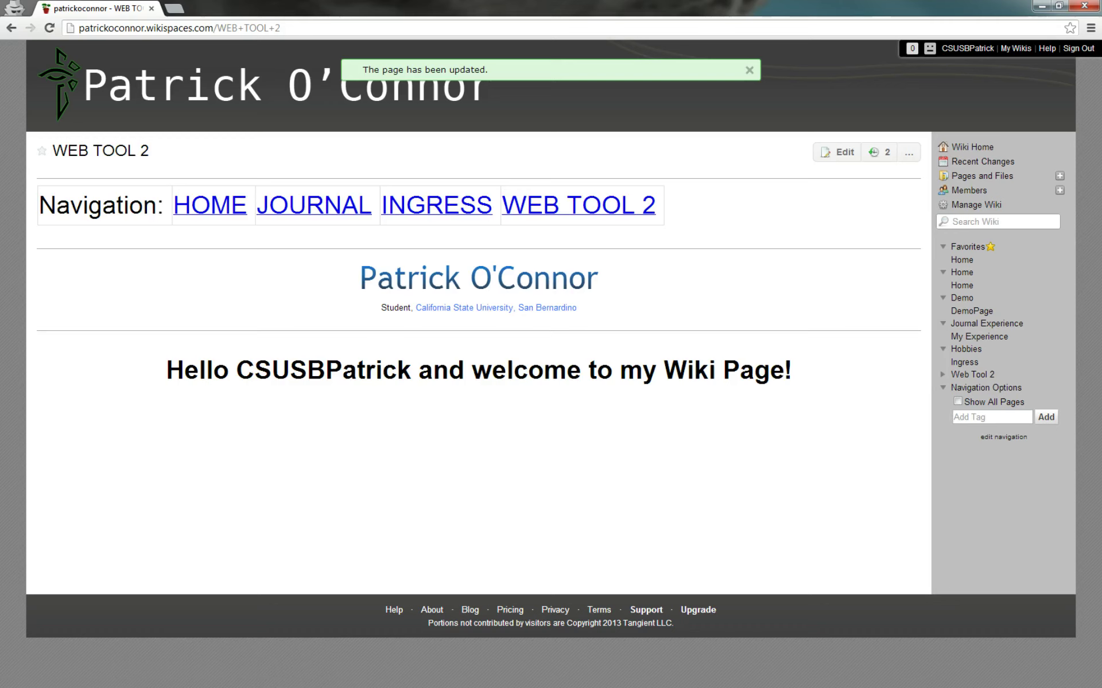
pyautogui.moveTo(479, 343); pyautogui.dragTo(792, 371)
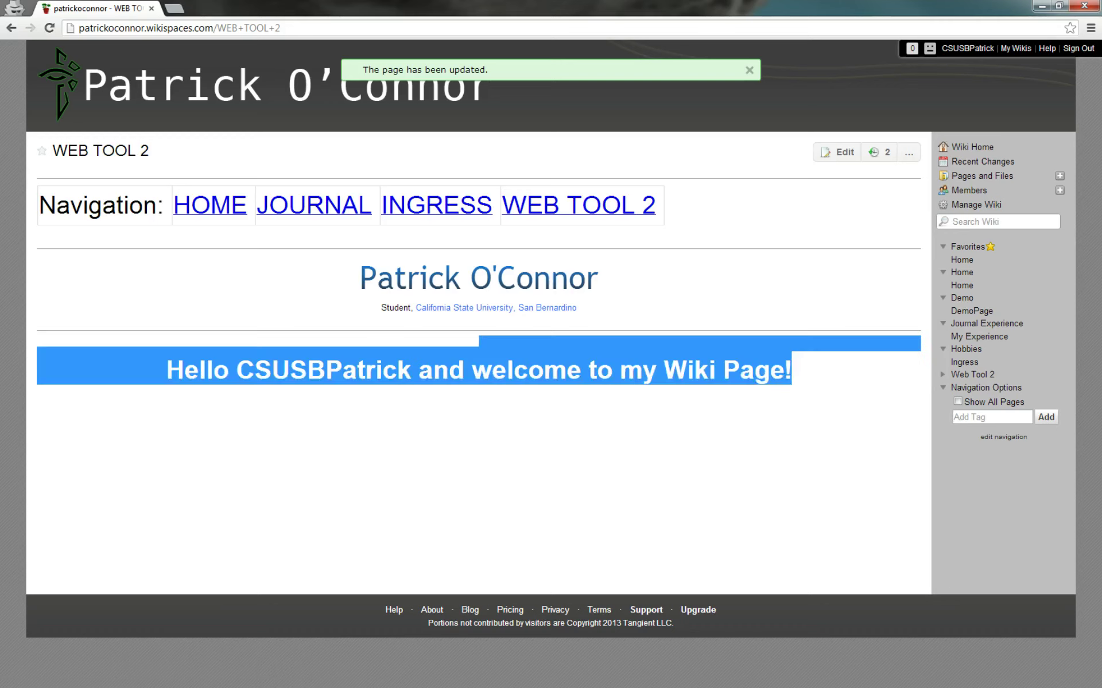
pyautogui.click(365, 372)
pyautogui.moveTo(365, 371); pyautogui.dragTo(433, 371)
pyautogui.click(434, 373)
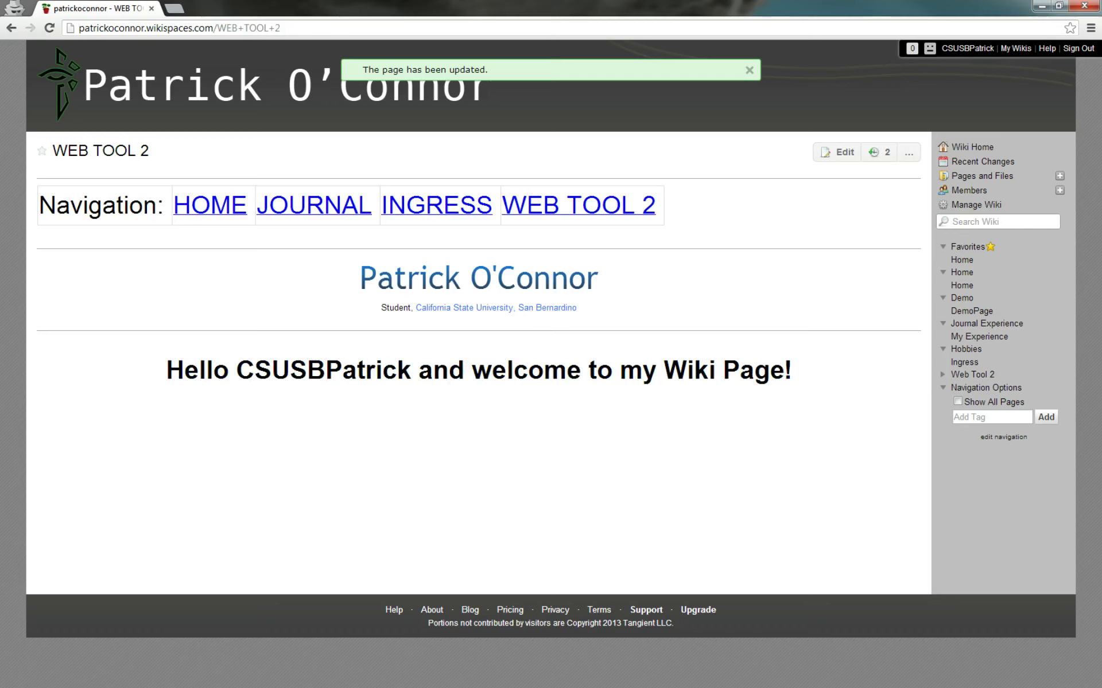
pyautogui.moveTo(463, 372); pyautogui.dragTo(513, 371)
pyautogui.click(513, 372)
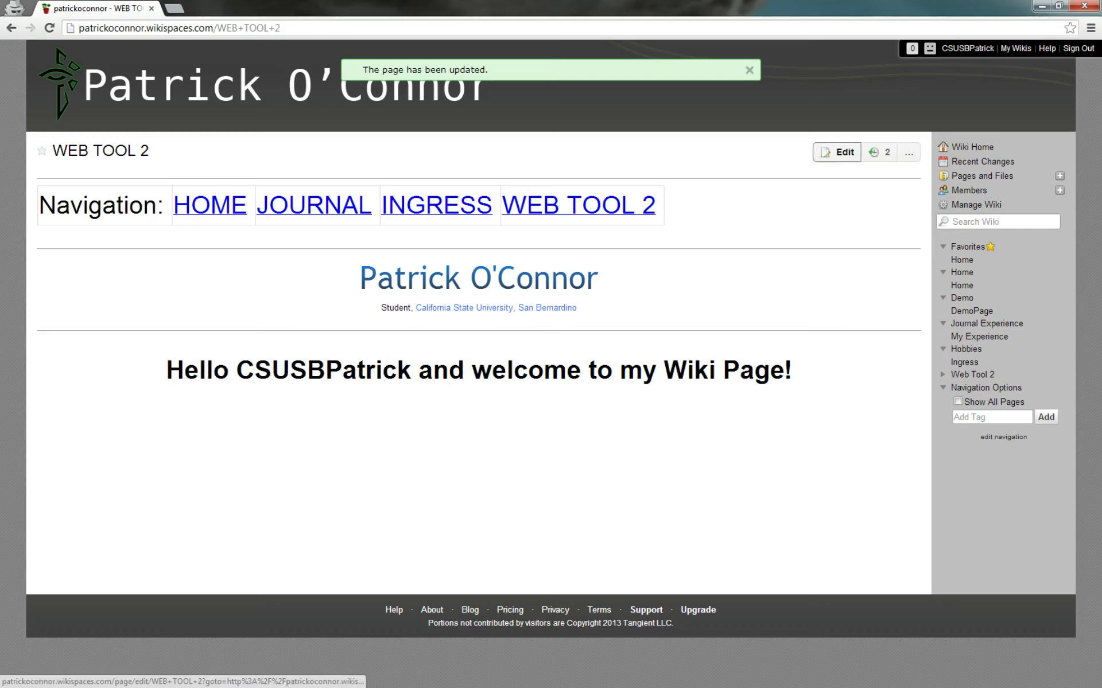
# Open the WEB TOOL 2 page in the Wikitext Editor again and bring up the help on how to format text
pyautogui.click(838, 152)
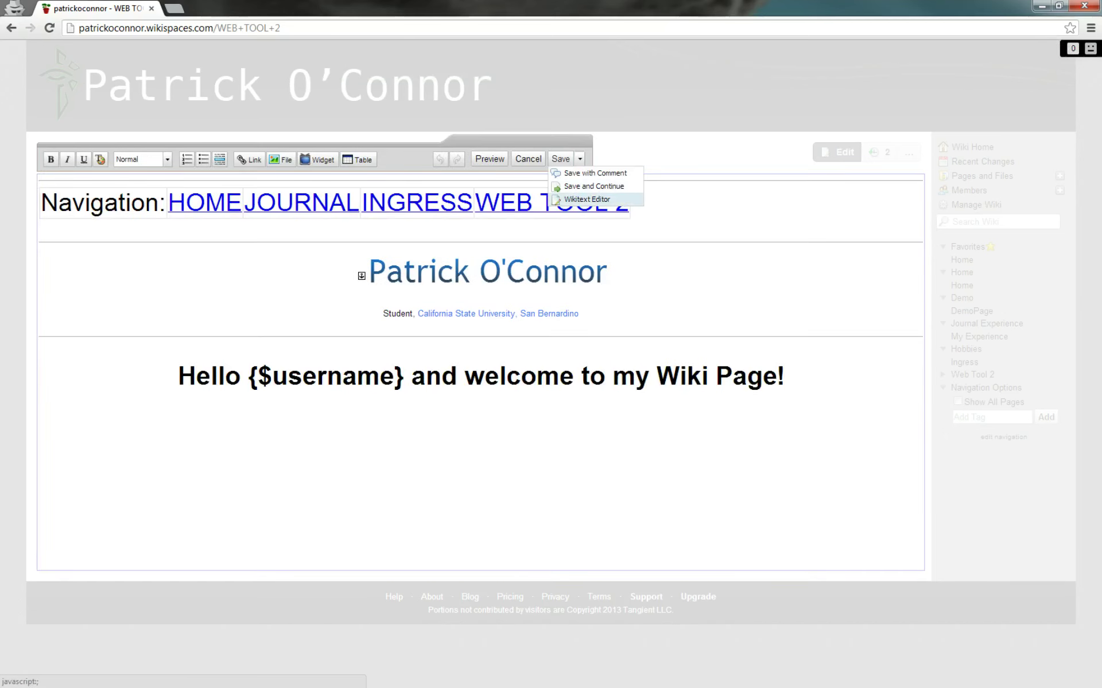
pyautogui.click(586, 199)
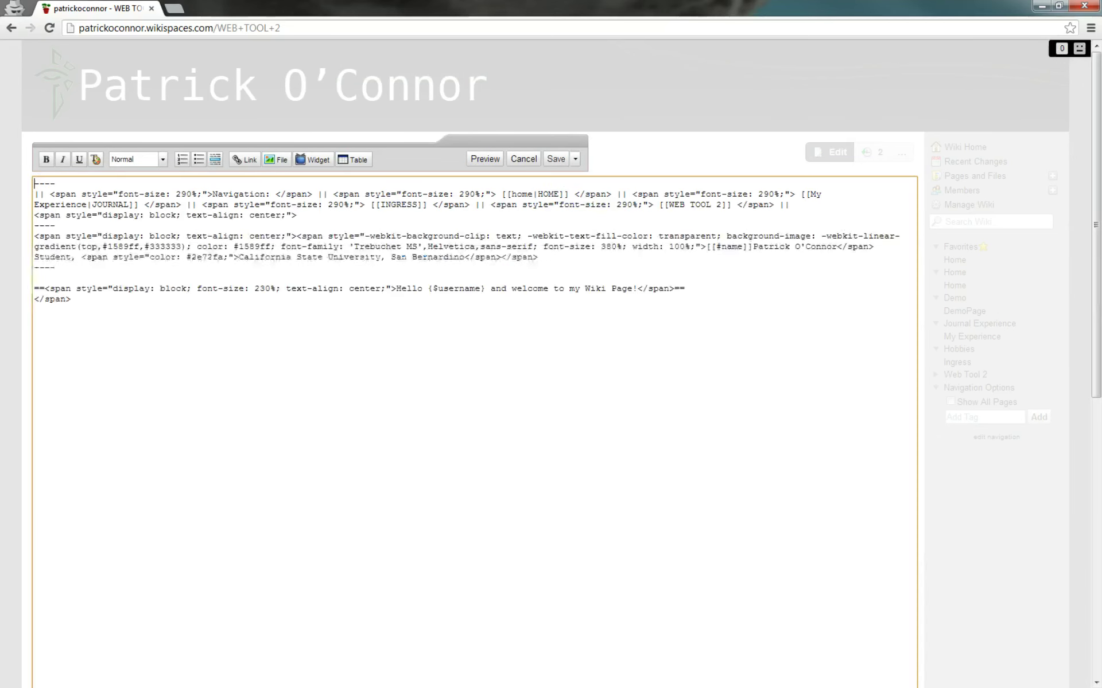
pyautogui.scroll(-10, 459, 401)
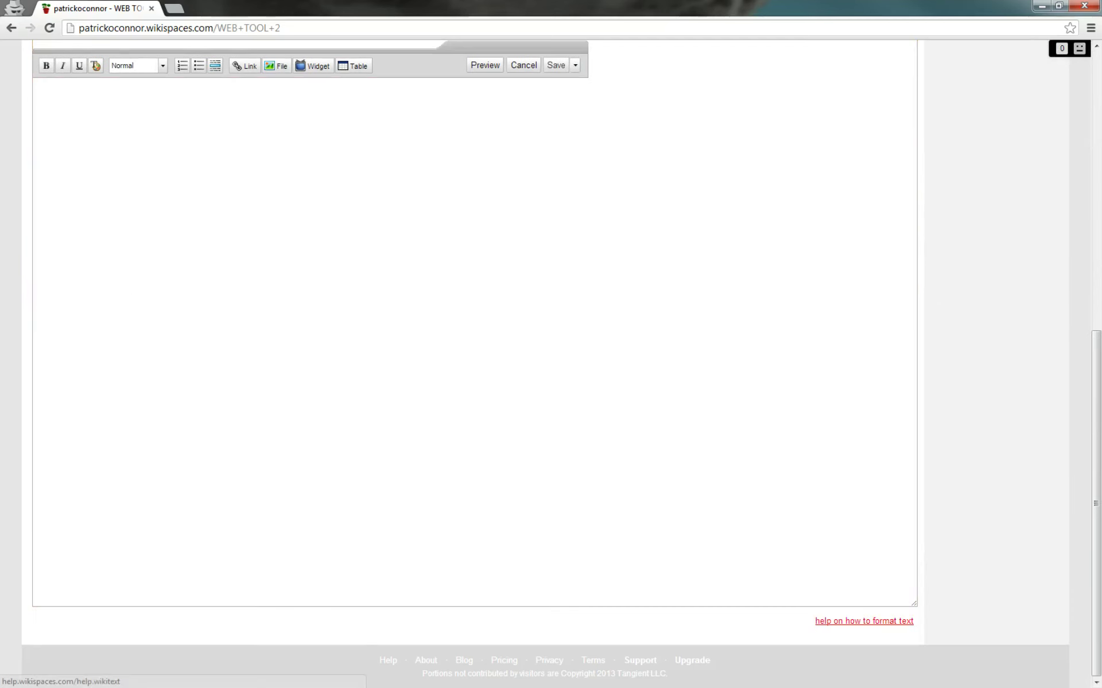
pyautogui.click(865, 622)
# Examine the wikitext help on lists, image attributes, files and code blocks, including the code tag's format option
pyautogui.scroll(-10, 459, 488)
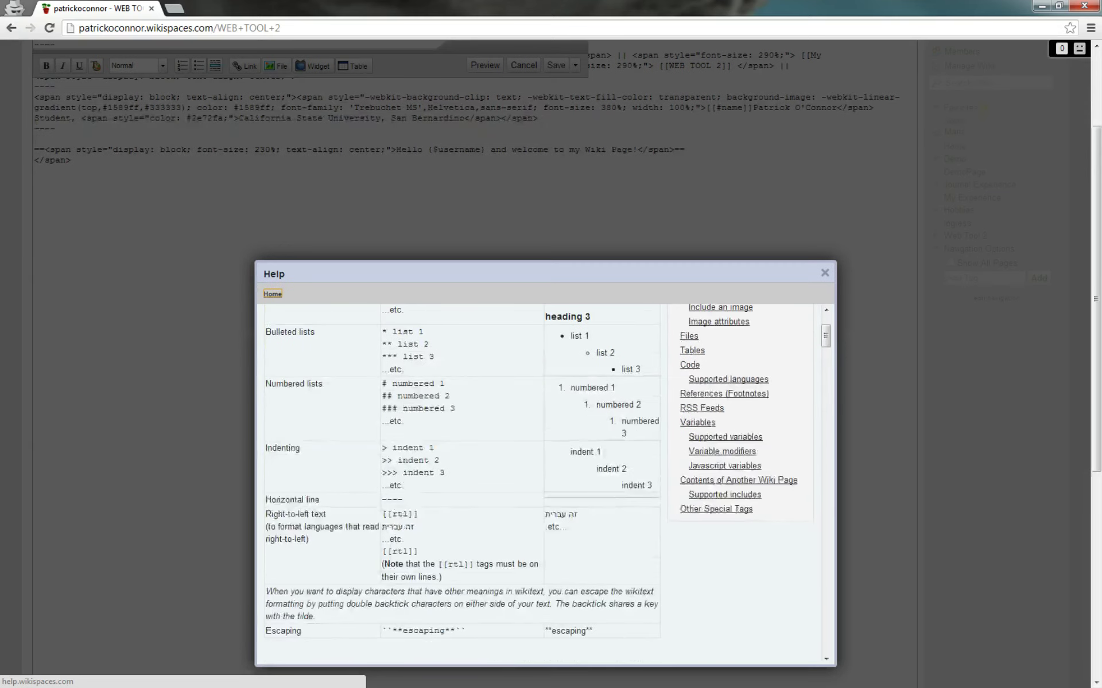
pyautogui.scroll(-10, 539, 485)
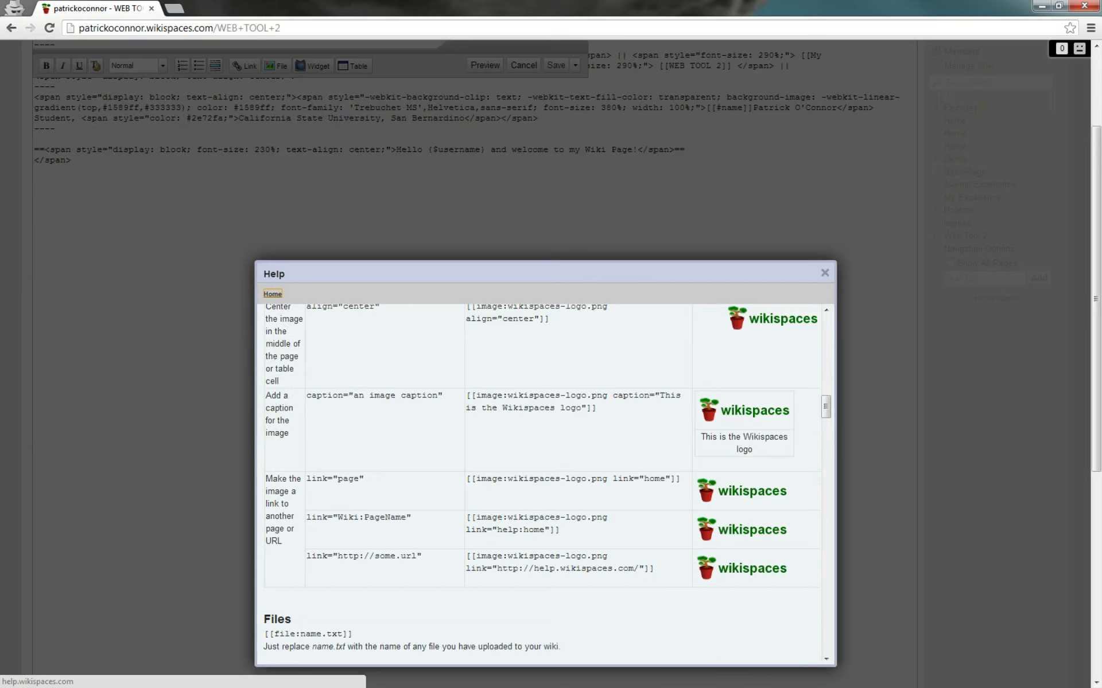
pyautogui.scroll(-12, 539, 485)
pyautogui.scroll(-5, 539, 485)
pyautogui.scroll(10, 539, 485)
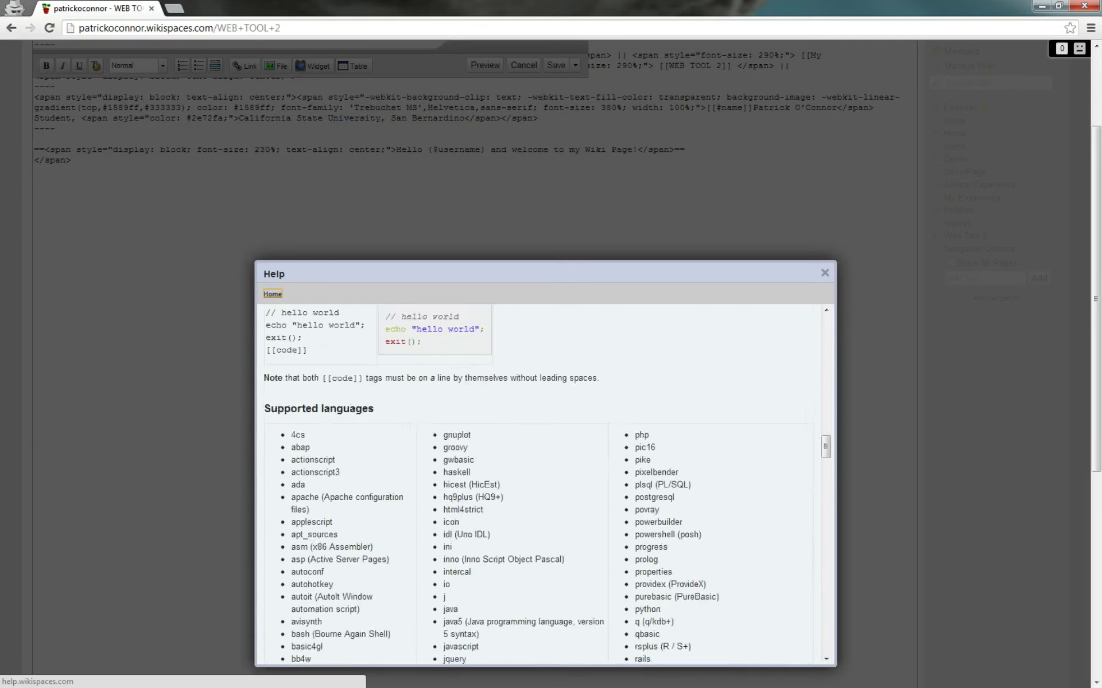
pyautogui.scroll(1, 540, 485)
pyautogui.scroll(1, 540, 485)
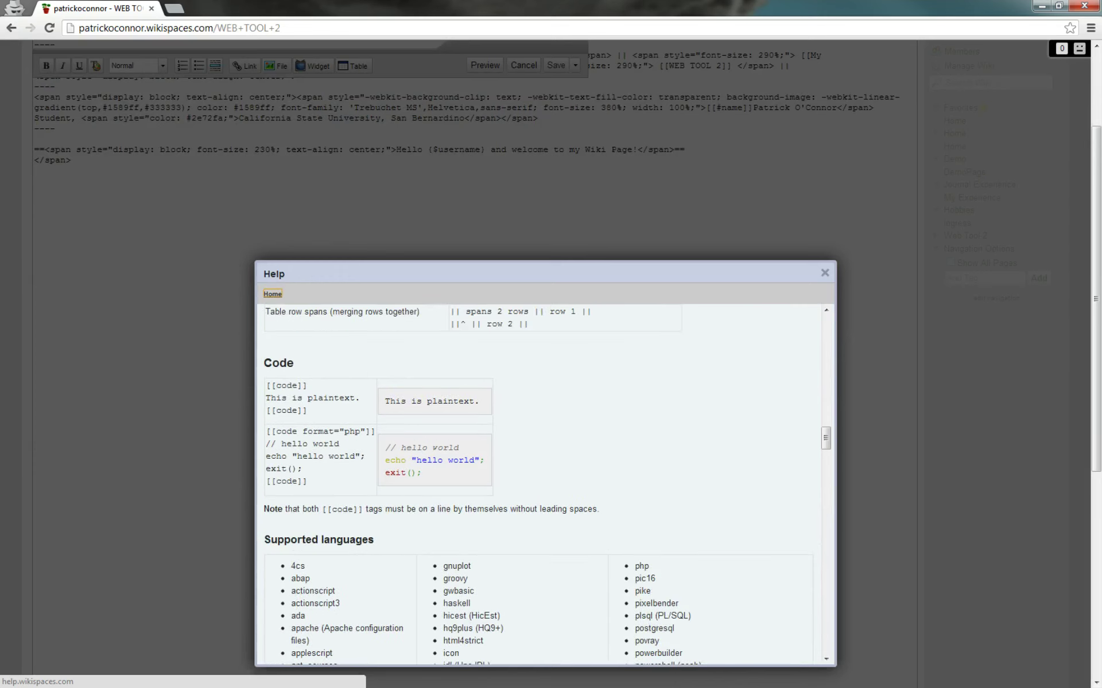
pyautogui.moveTo(303, 431); pyautogui.dragTo(361, 431)
# Examine the help on supported code languages, RSS feeds, JavaScript variables, page includes and special tags, and close the help
pyautogui.scroll(-12, 539, 485)
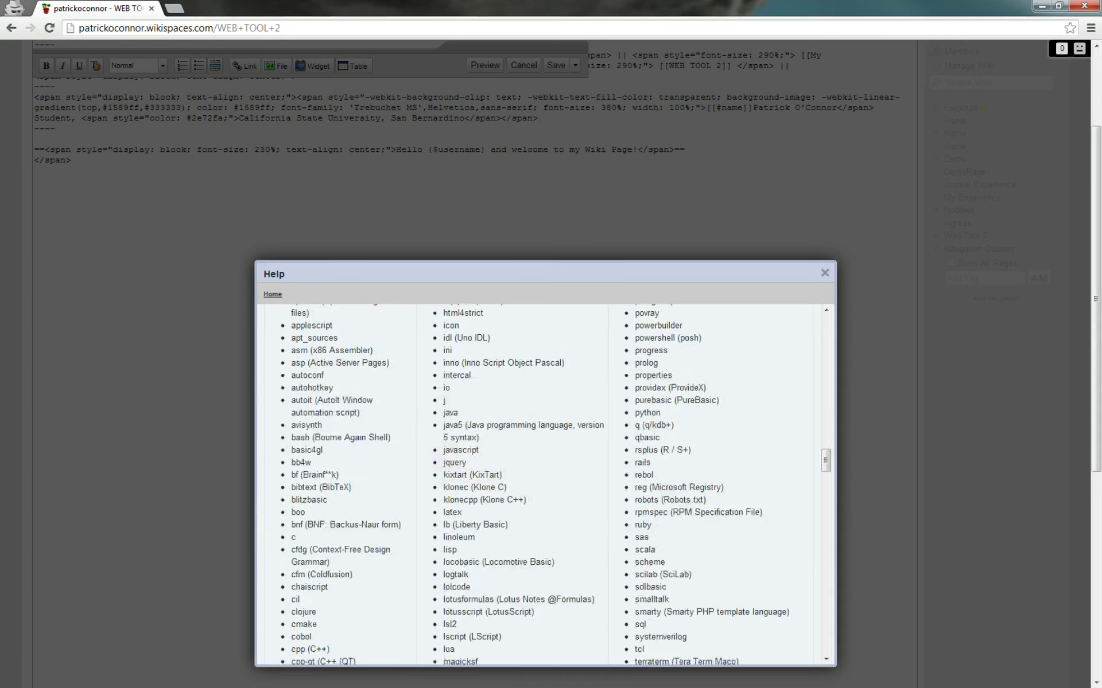
pyautogui.scroll(-15, 540, 485)
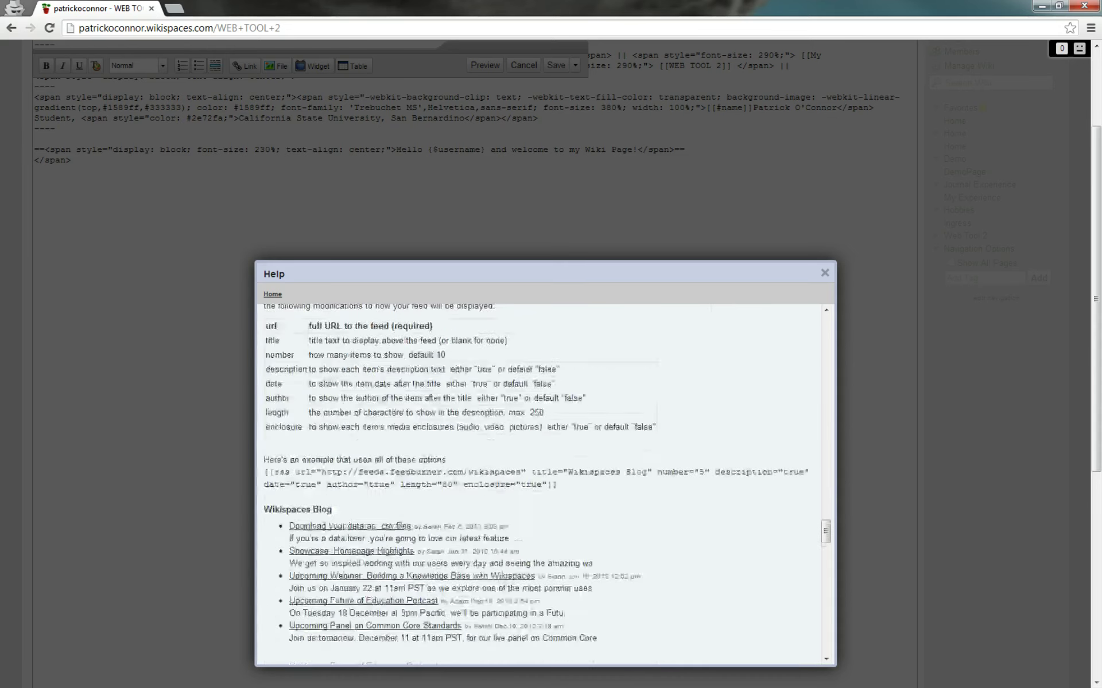
pyautogui.scroll(-6, 539, 485)
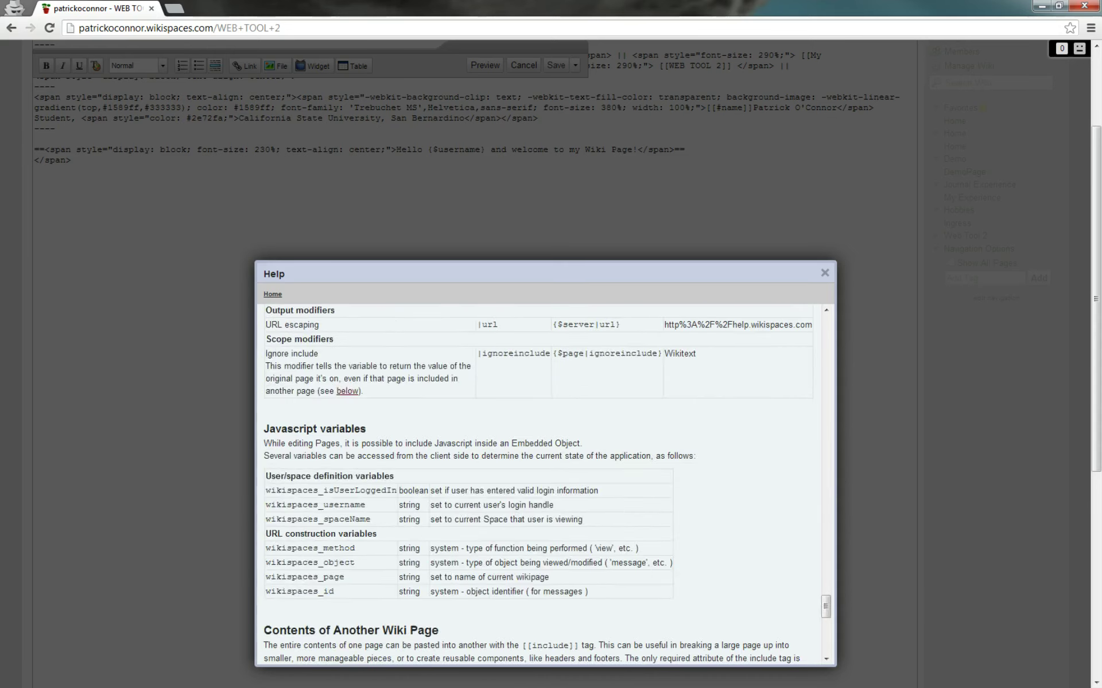
pyautogui.scroll(-6, 539, 485)
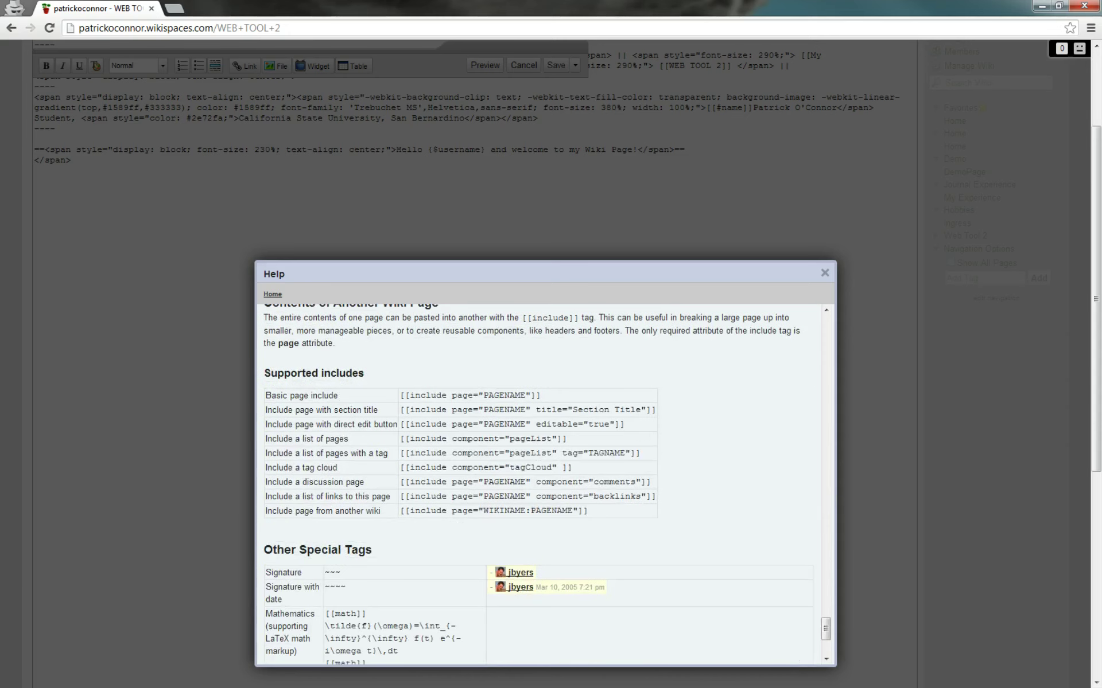
pyautogui.scroll(-5, 540, 485)
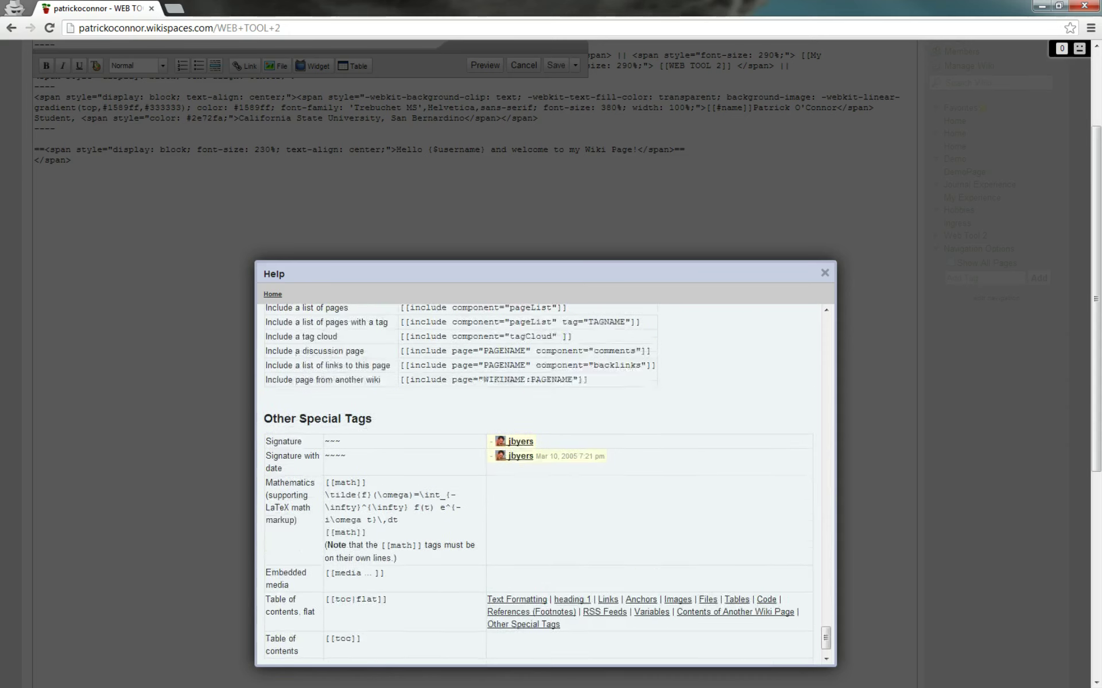
pyautogui.scroll(3, 540, 484)
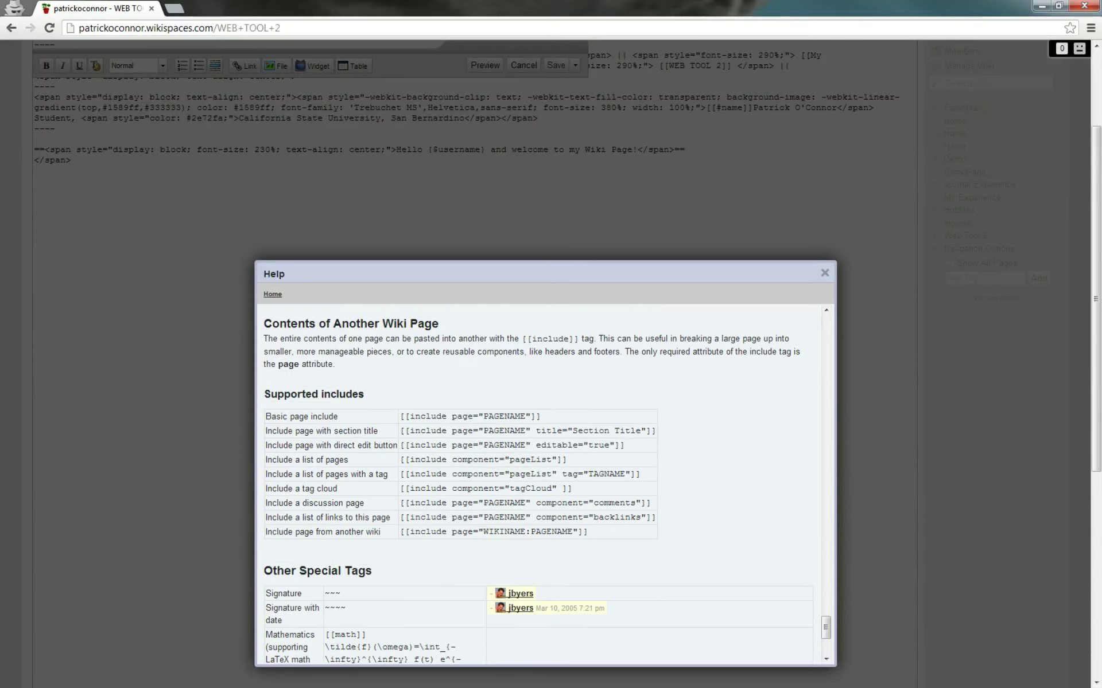
pyautogui.click(824, 273)
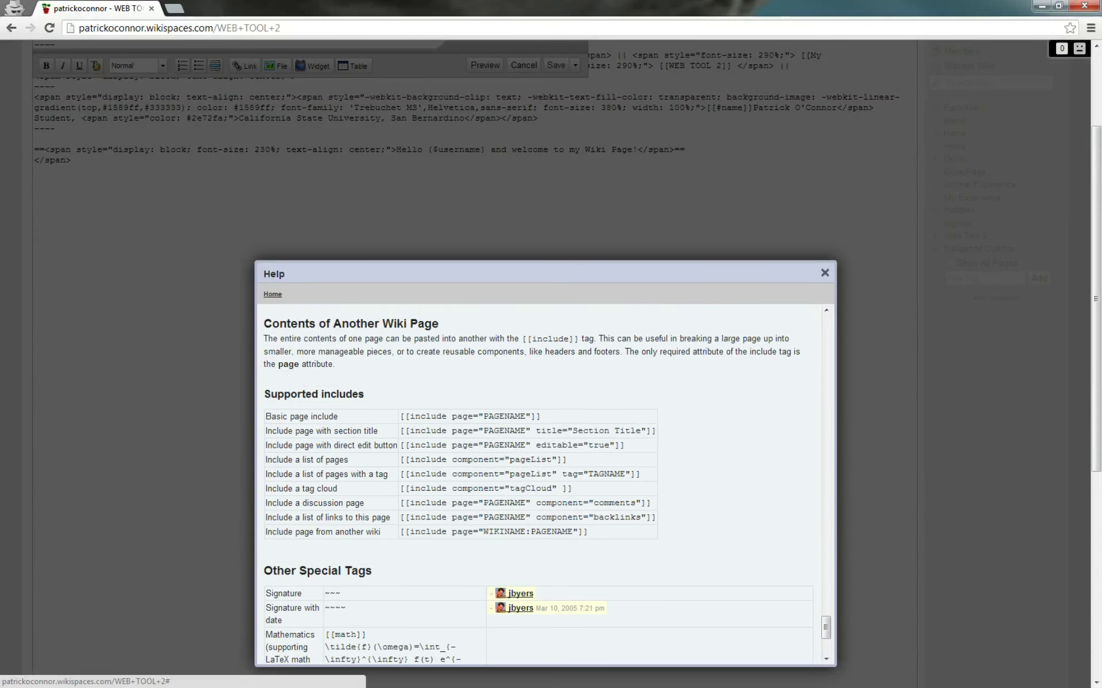
# View the embedding instructions of the YouTube video widget and cancel without inserting it
pyautogui.click(313, 65)
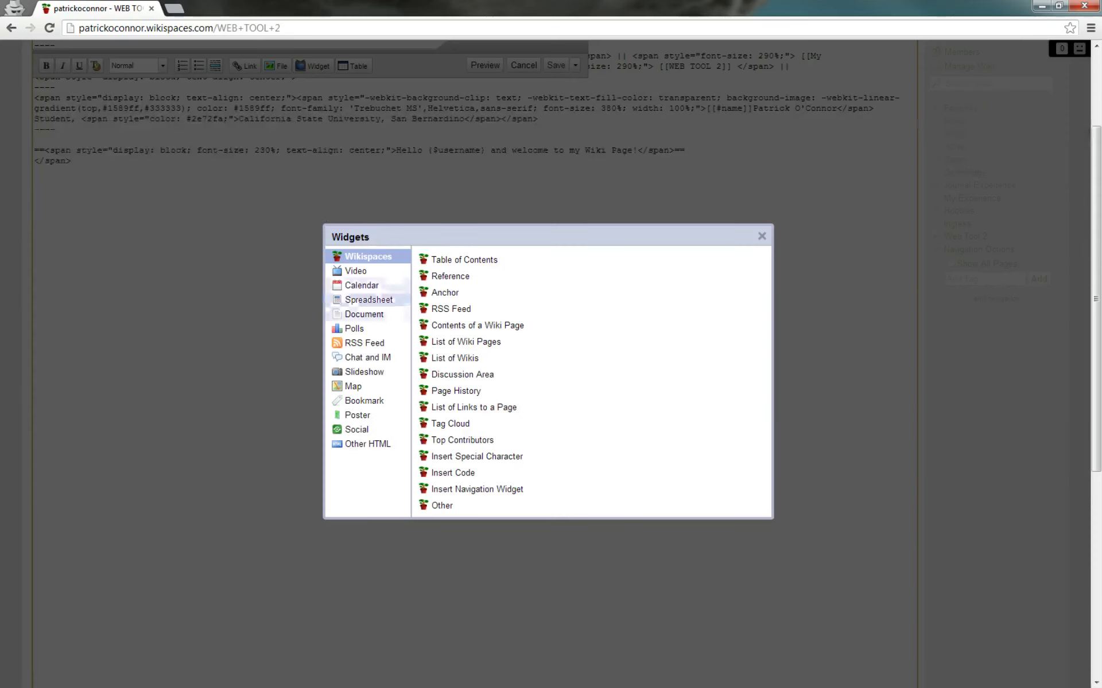
pyautogui.click(355, 271)
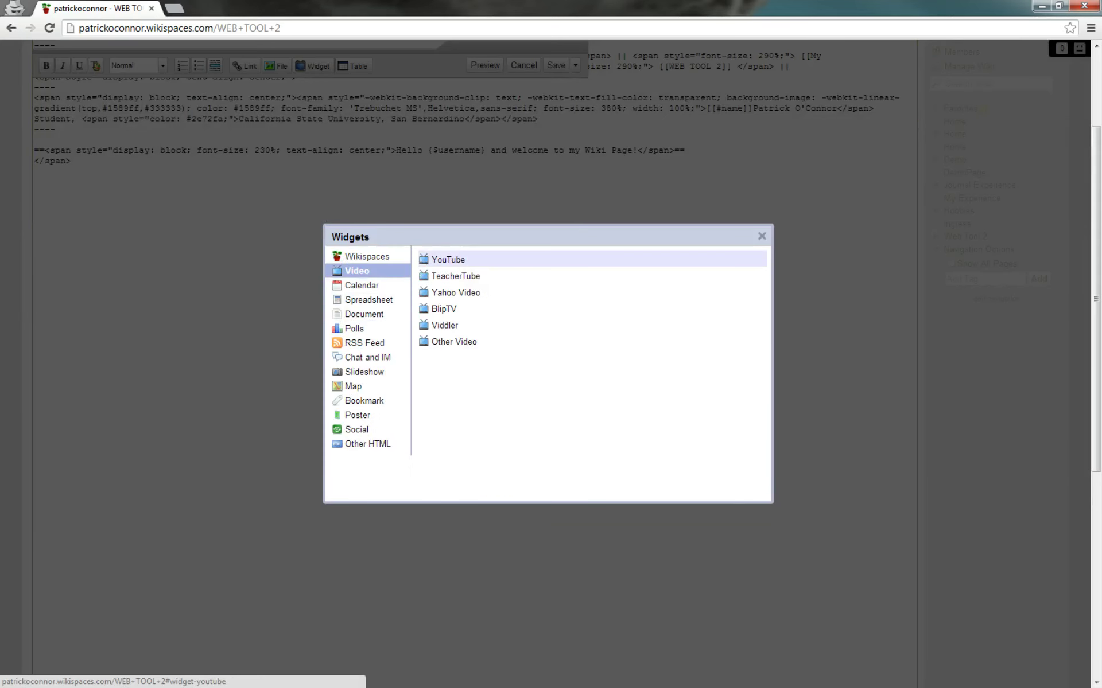
pyautogui.click(447, 259)
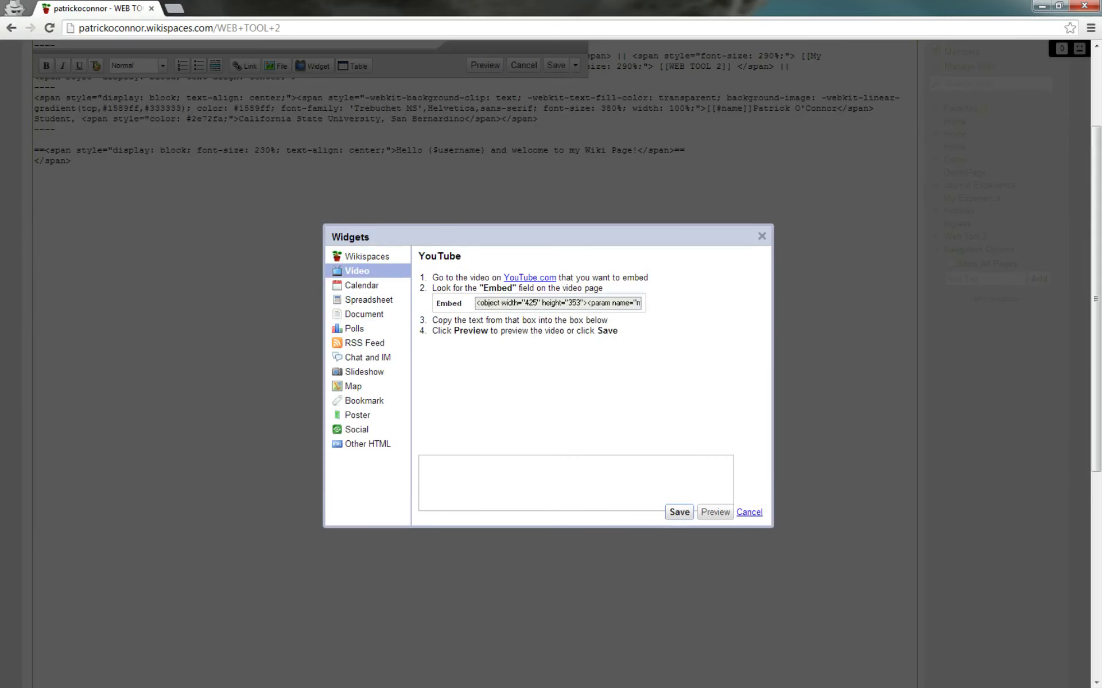
pyautogui.click(748, 512)
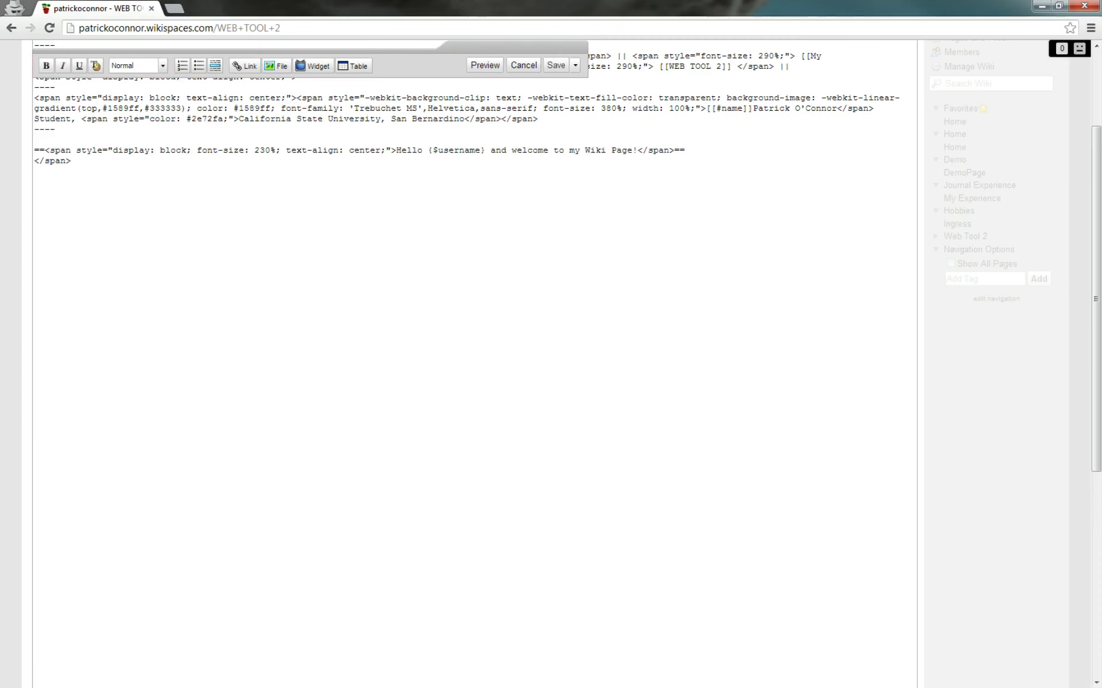